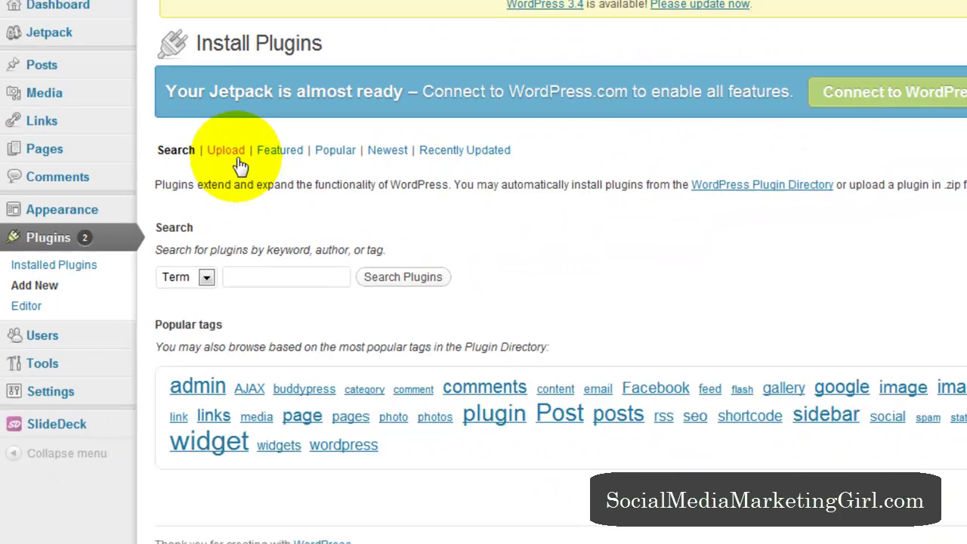
- Upload facebook.zip as a plugin file and install it
{"action": "left_click", "coordinate": [237, 160]}
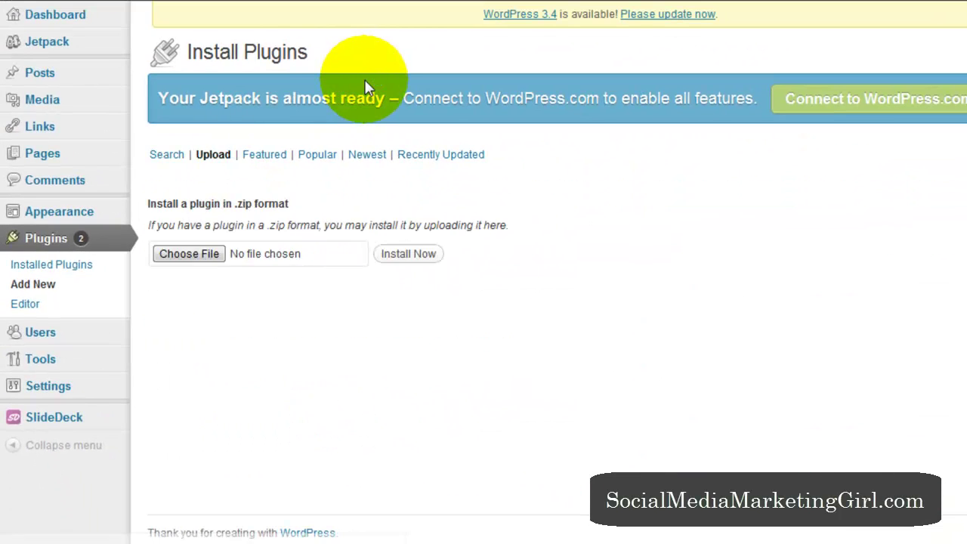
{"action": "left_click", "coordinate": [188, 256]}
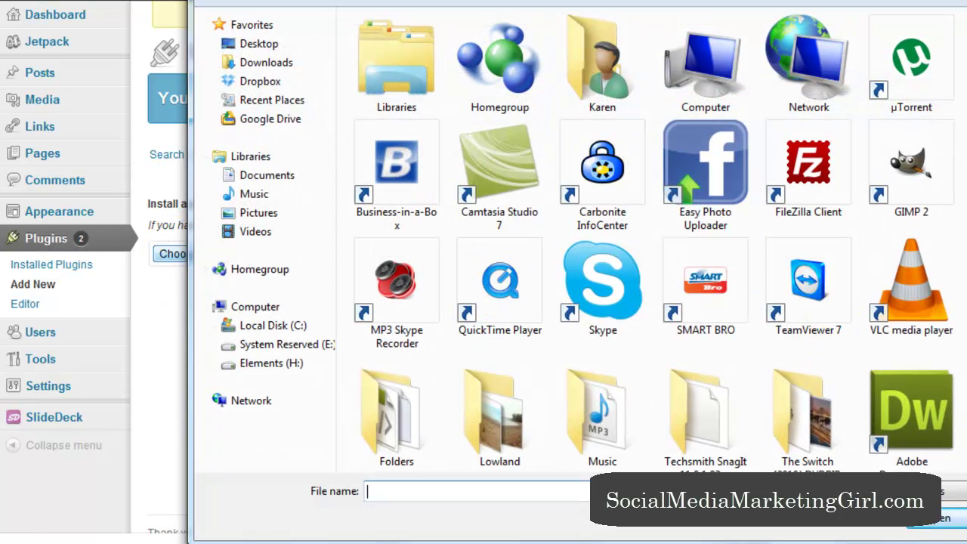
{"action": "scroll", "coordinate": [850, 355], "scroll_direction": "down", "scroll_amount": 1}
{"action": "scroll", "coordinate": [850, 355], "scroll_direction": "down", "scroll_amount": 3}
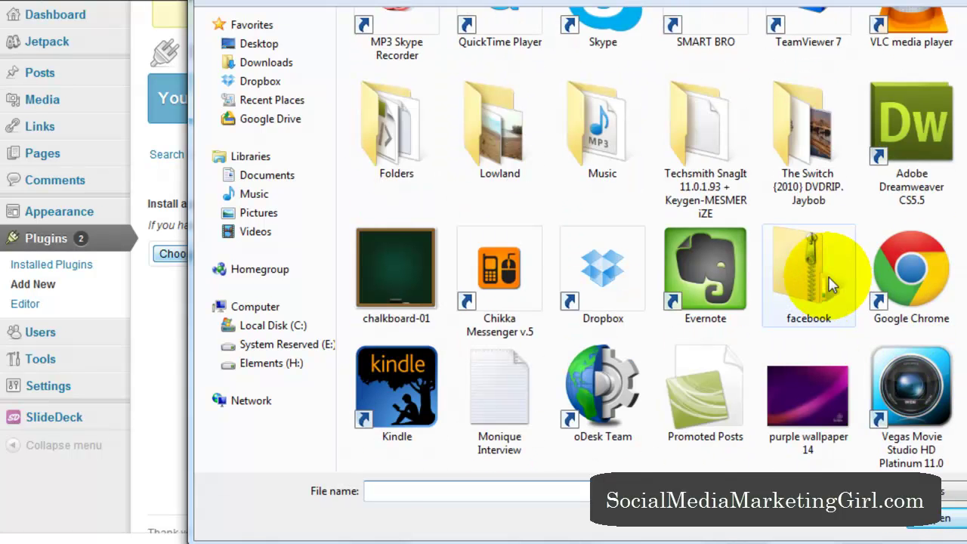
{"action": "left_click", "coordinate": [841, 300]}
{"action": "left_click", "coordinate": [926, 516]}
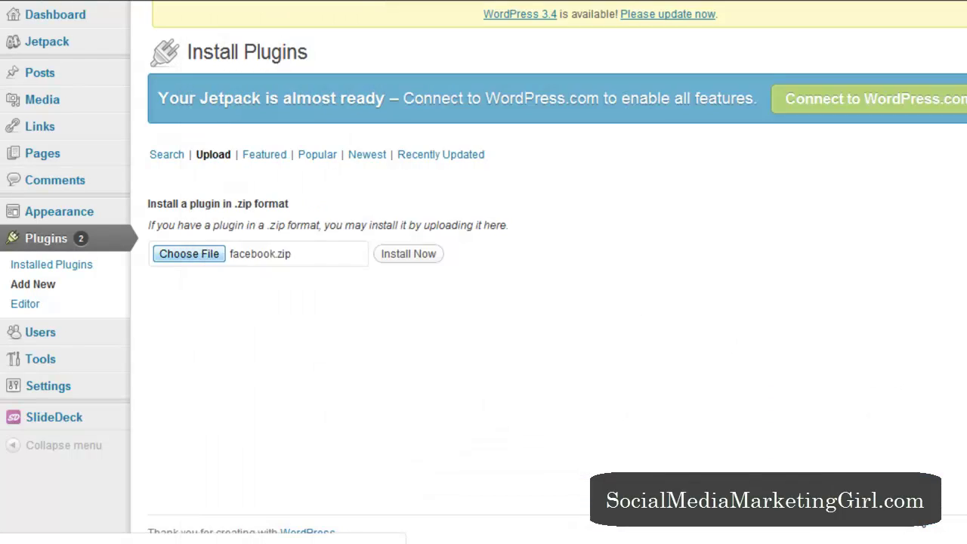
{"action": "left_click", "coordinate": [433, 255]}
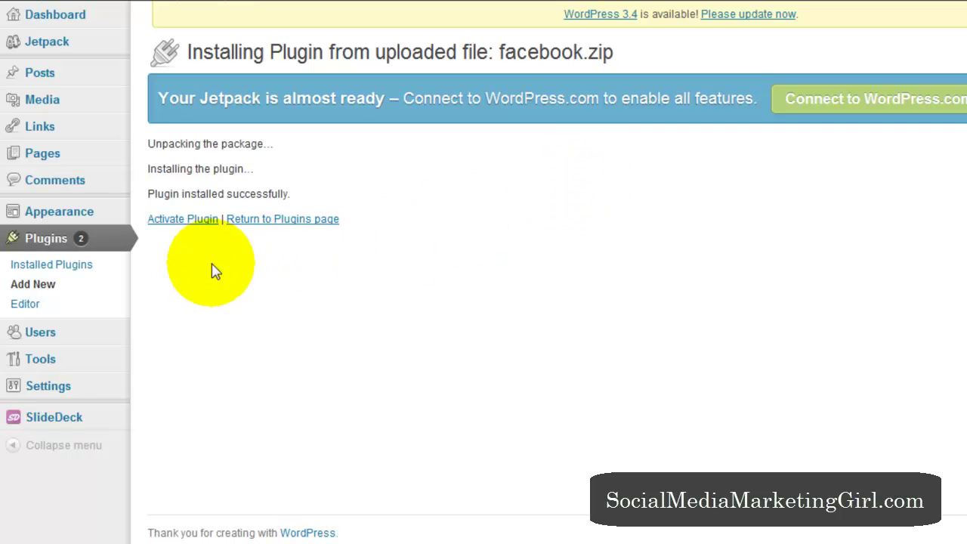
- Activate the newly installed Facebook plugin and open its settings page
{"action": "left_click", "coordinate": [183, 222]}
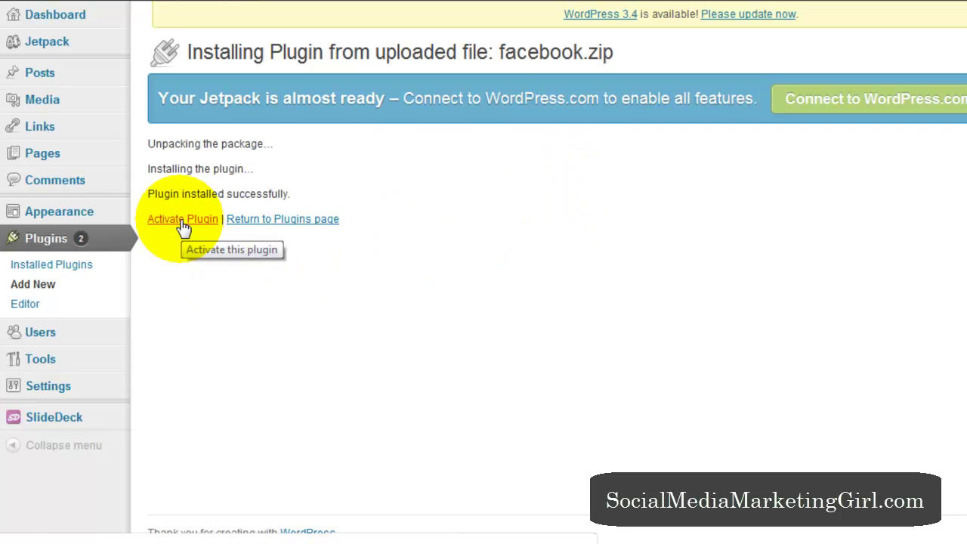
{"action": "left_click", "coordinate": [184, 222]}
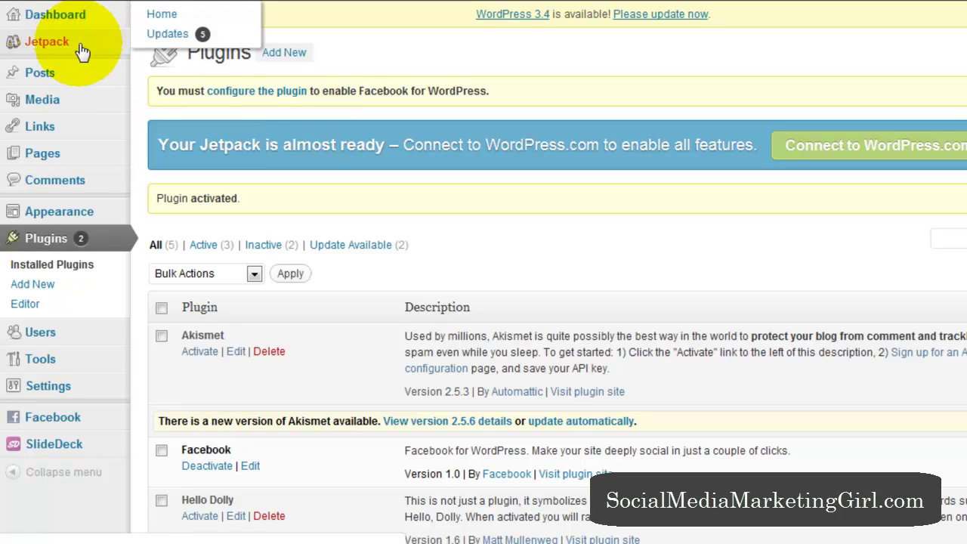
{"action": "mouse_move", "coordinate": [101, 421]}
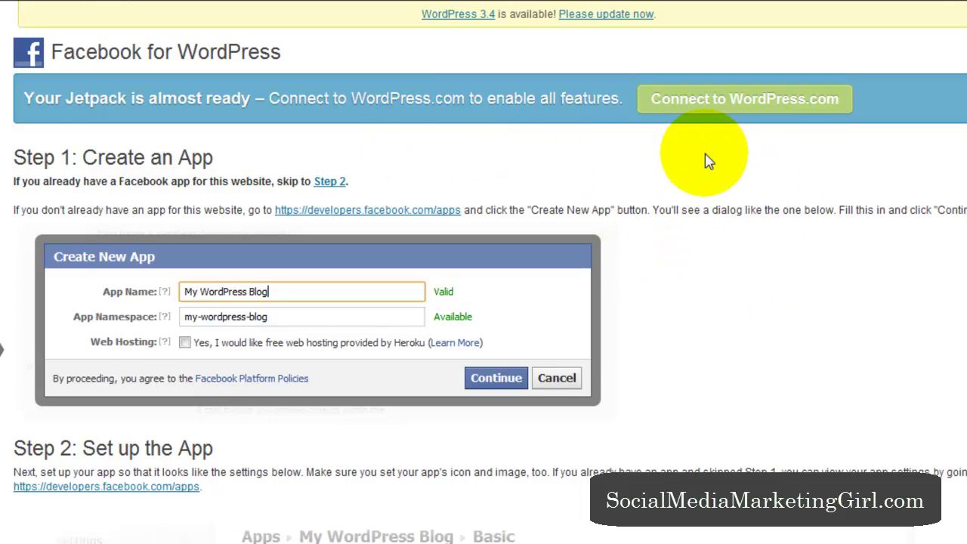
- Review the plugin's setup instructions and open the linked developers.facebook.com/apps page for creating an app
{"action": "scroll", "coordinate": [705, 154], "scroll_direction": "down", "scroll_amount": 10}
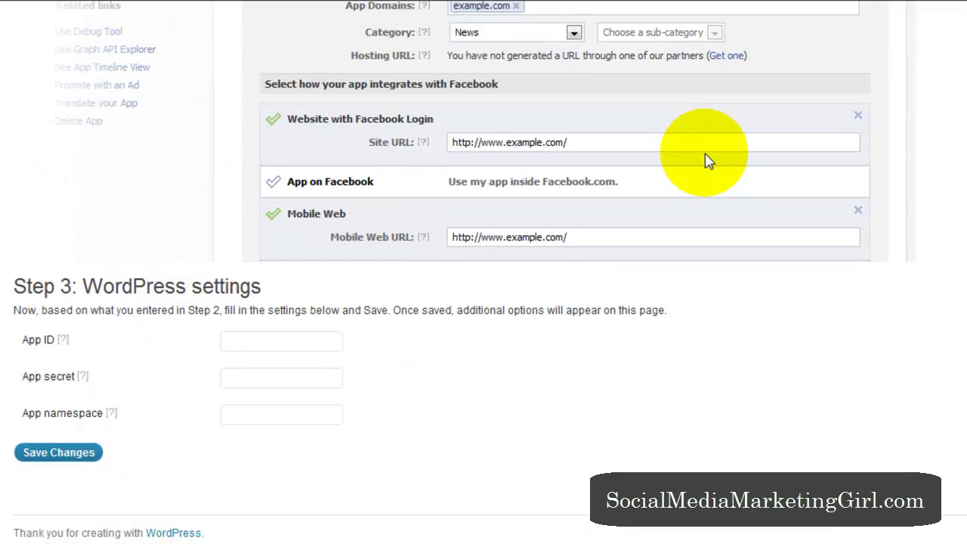
{"action": "scroll", "coordinate": [705, 153], "scroll_direction": "up", "scroll_amount": 10}
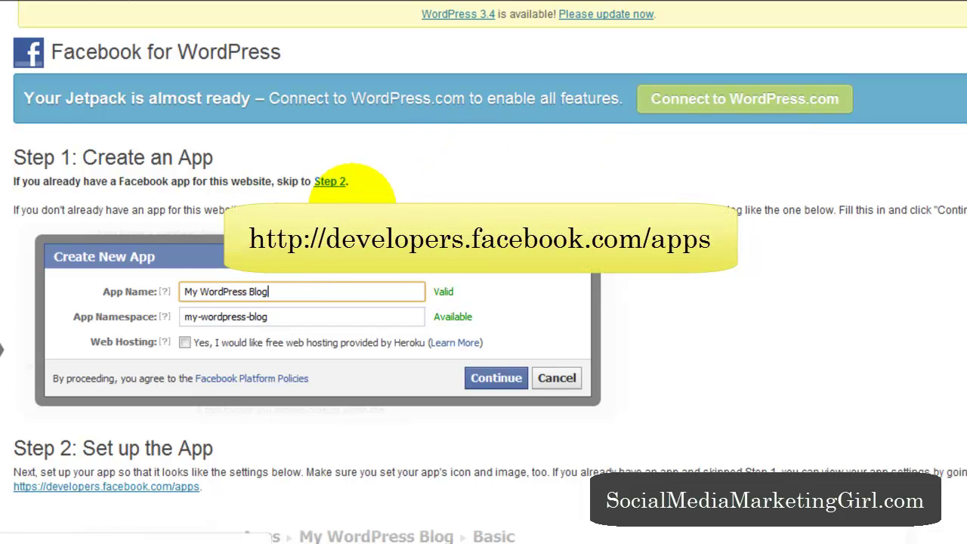
{"action": "right_click", "coordinate": [342, 182]}
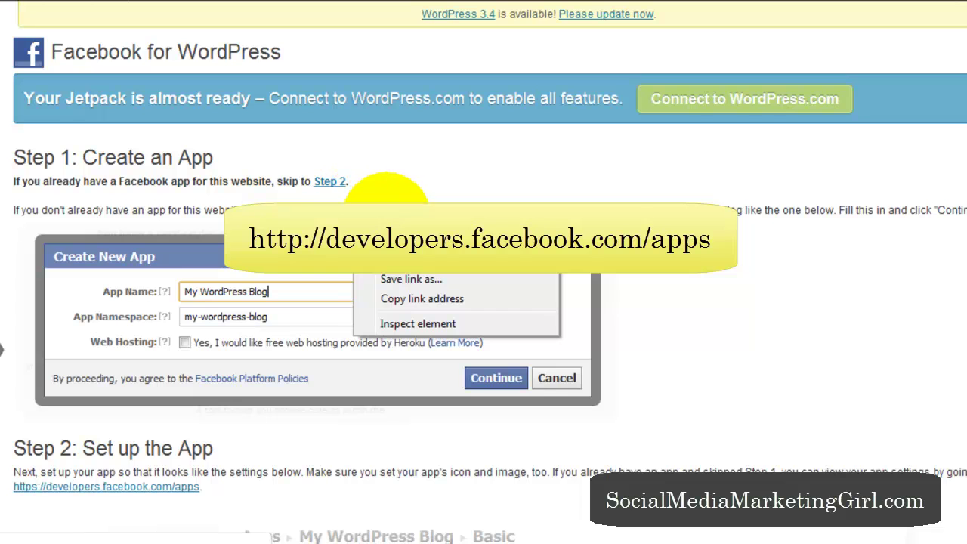
{"action": "left_click", "coordinate": [393, 215]}
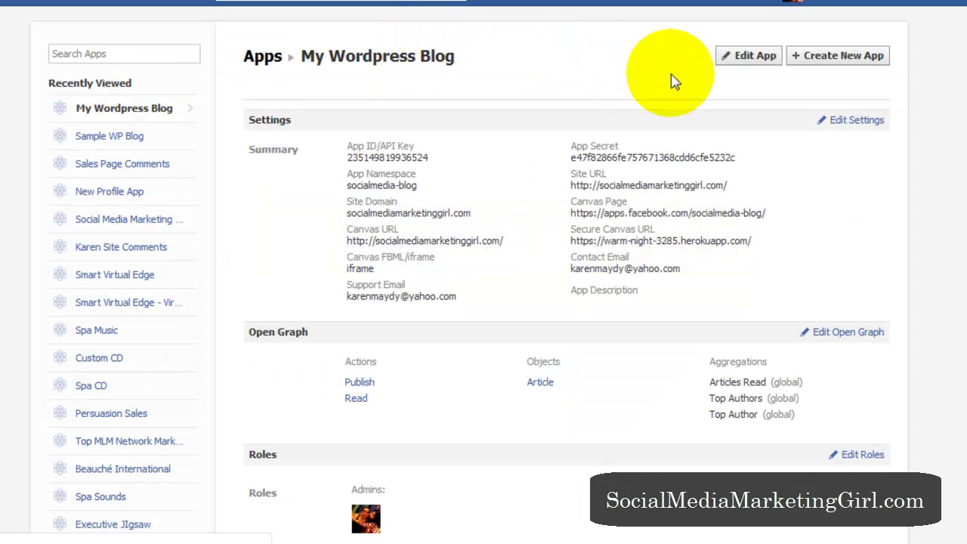
- Start creating a new Facebook app and name it Sample Wordpress Blog
{"action": "left_click", "coordinate": [814, 68]}
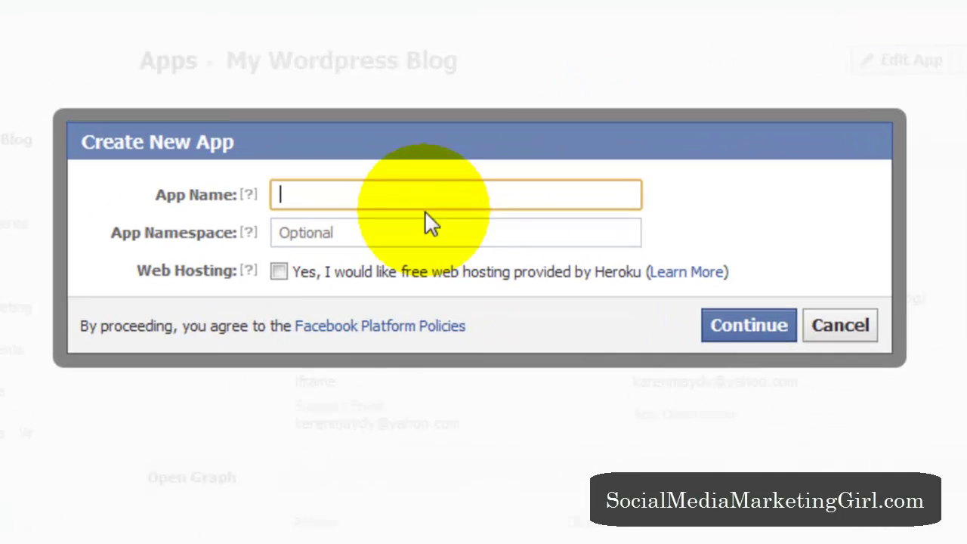
{"action": "left_click", "coordinate": [413, 199]}
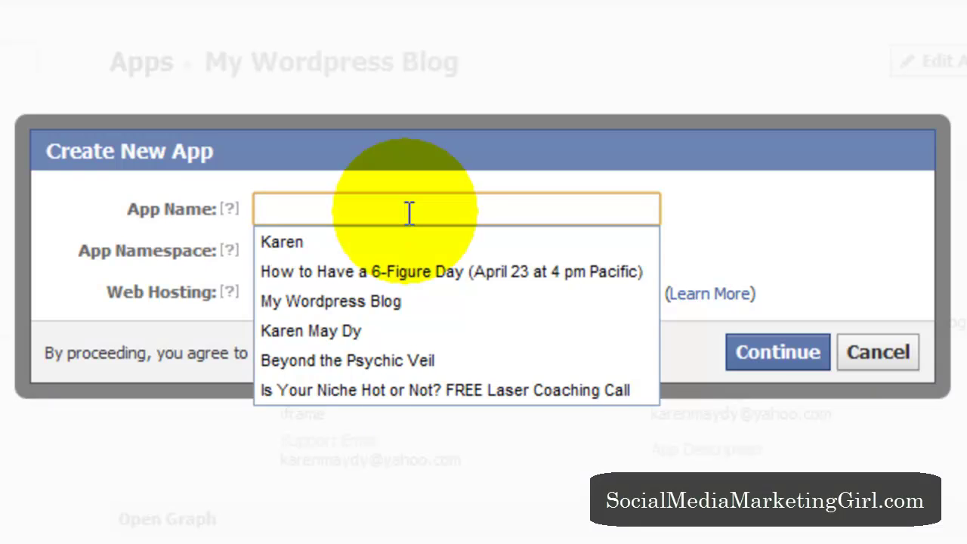
{"action": "left_click", "coordinate": [403, 210]}
{"action": "left_click", "coordinate": [531, 223]}
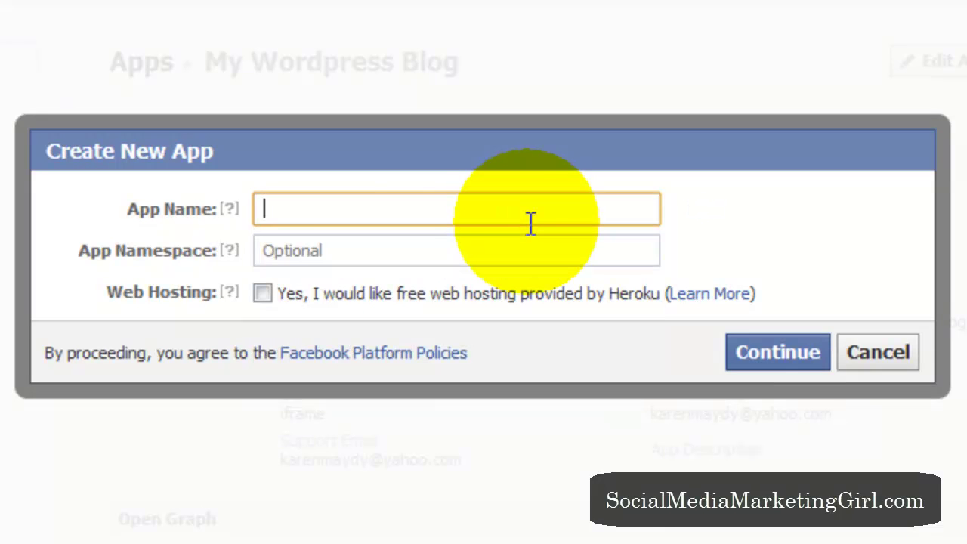
{"action": "type", "text": "Samp"}
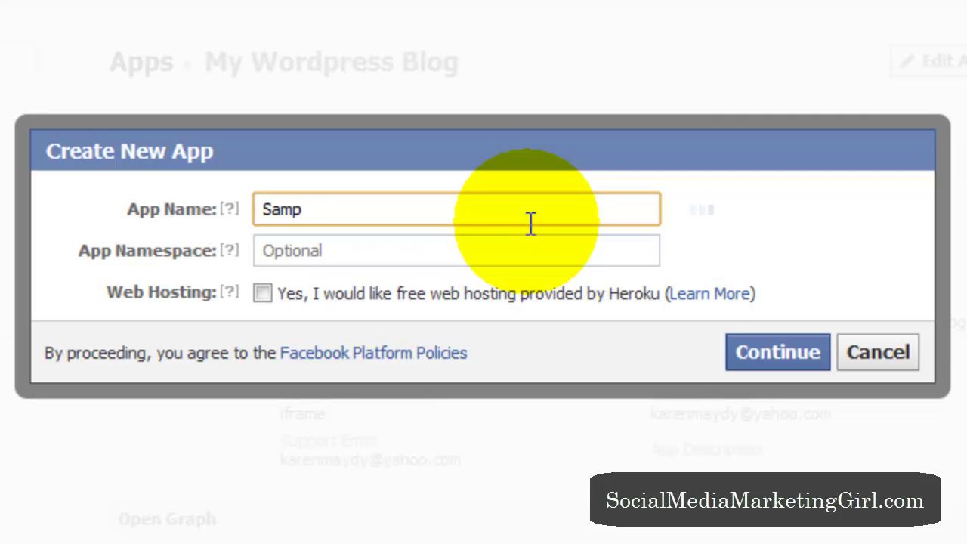
{"action": "type", "text": "le Word"}
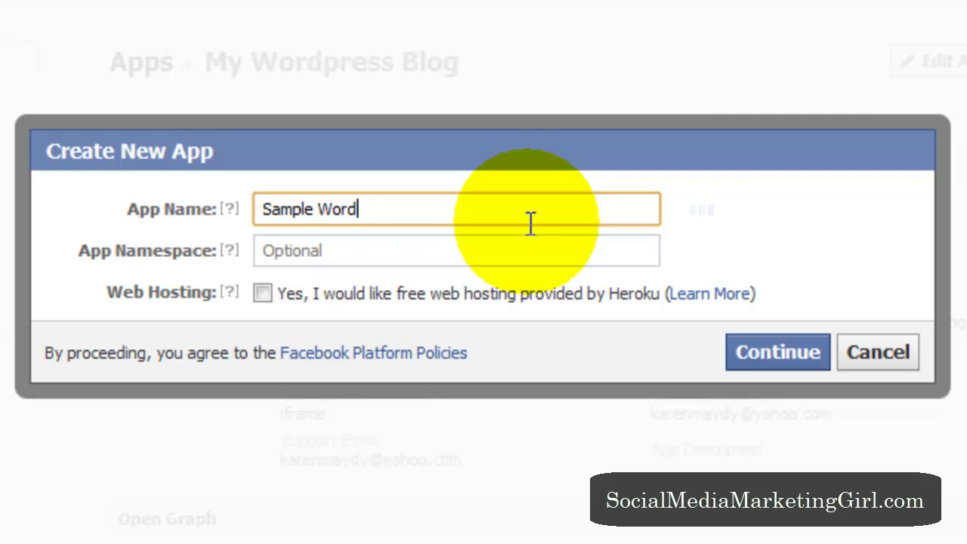
{"action": "type", "text": "press Blo"}
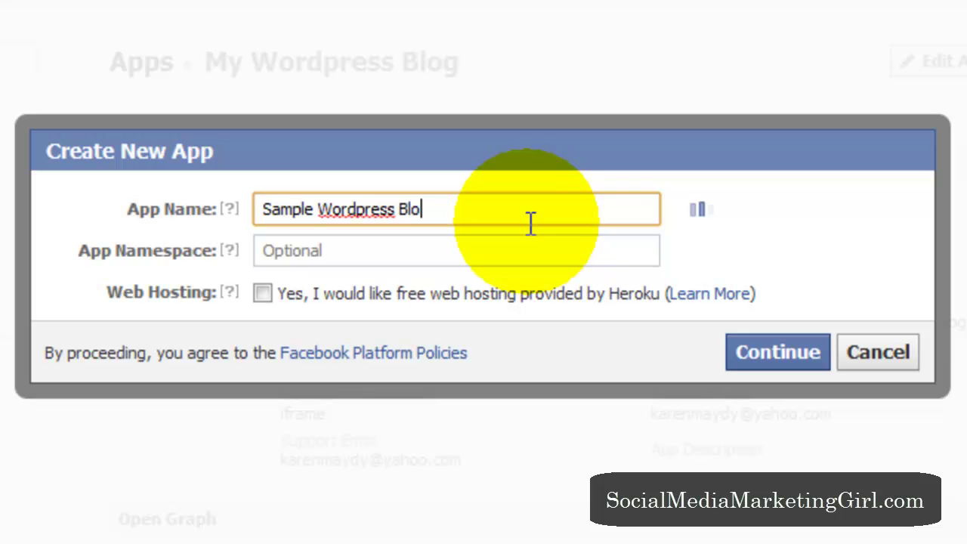
{"action": "type", "text": "g"}
- Try sample-blog and sample-blog-2 as the app namespace
{"action": "left_click", "coordinate": [477, 246]}
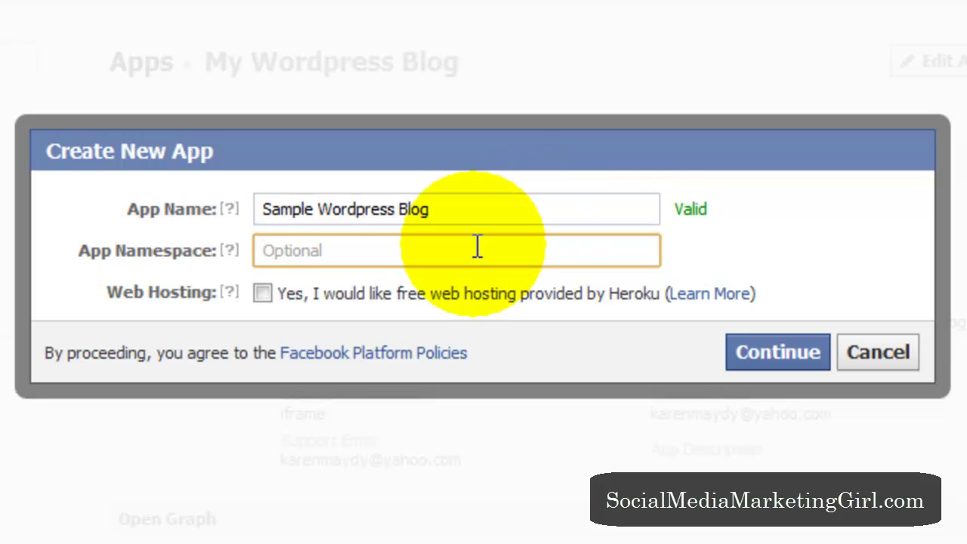
{"action": "type", "text": "s"}
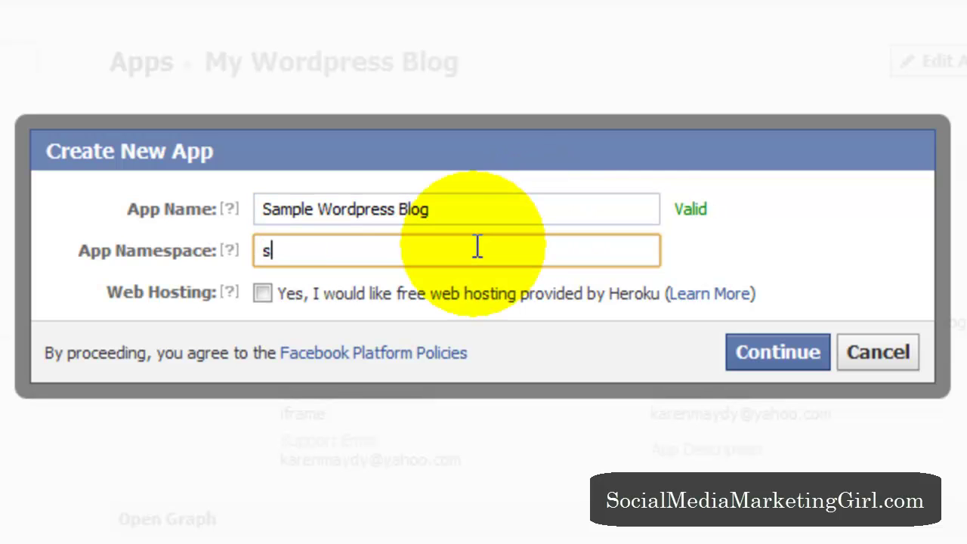
{"action": "type", "text": "ample-b"}
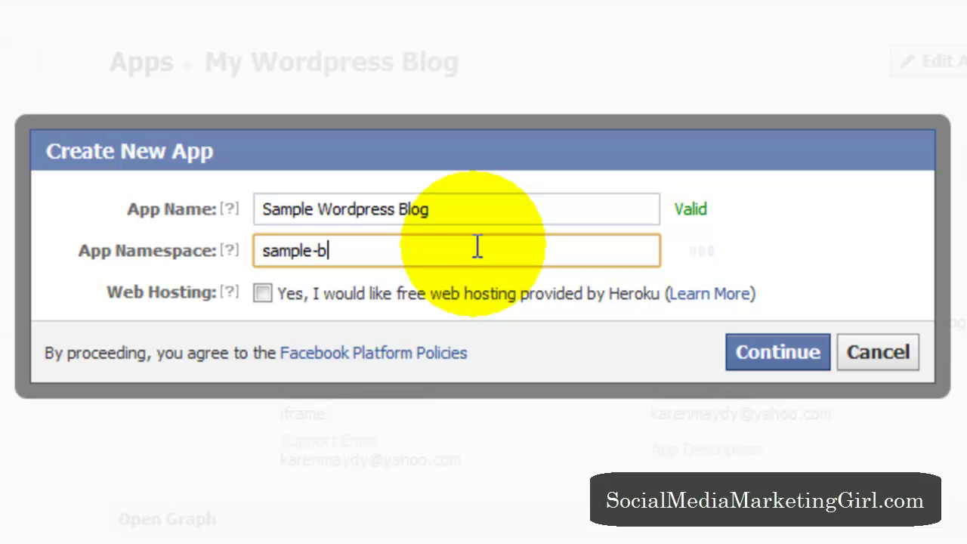
{"action": "type", "text": "log"}
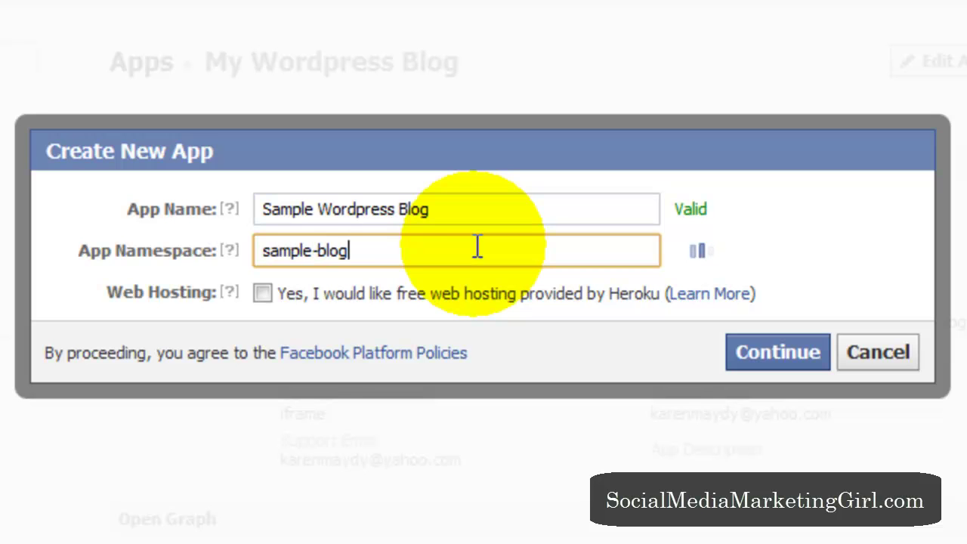
{"action": "type", "text": "-2"}
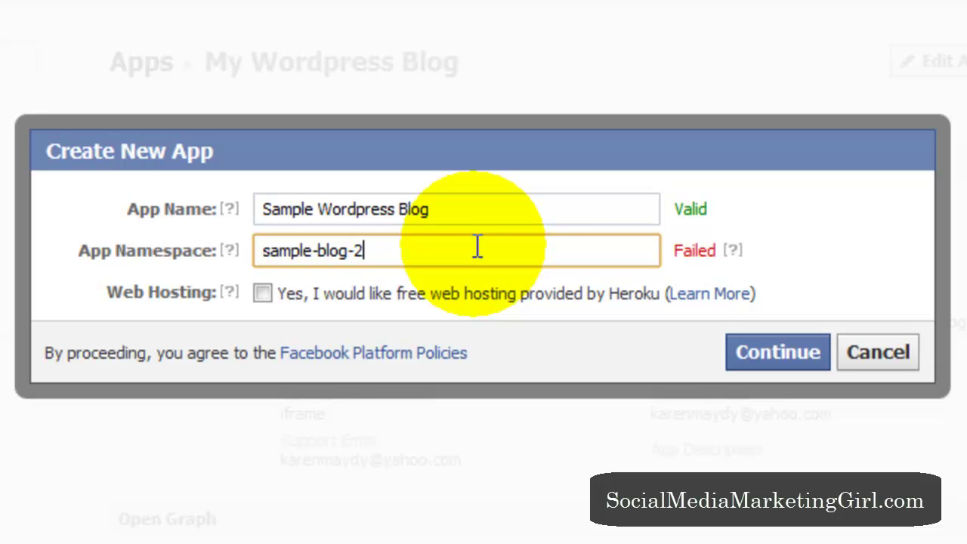
- Try sample-wp-blog and sample-wp-blog2 as the app namespace
{"action": "key", "text": "BackSpace"}
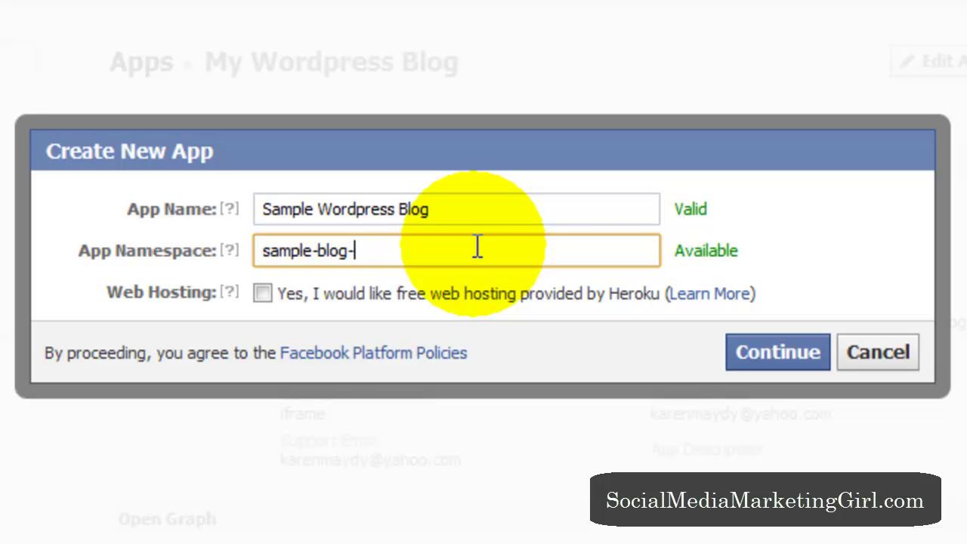
{"action": "key", "text": "BackSpace"}
{"action": "key", "text": "BackSpace"}
{"action": "key", "text": "BackSpace"}
{"action": "key", "text": "BackSpace"}
{"action": "key", "text": "BackSpace"}
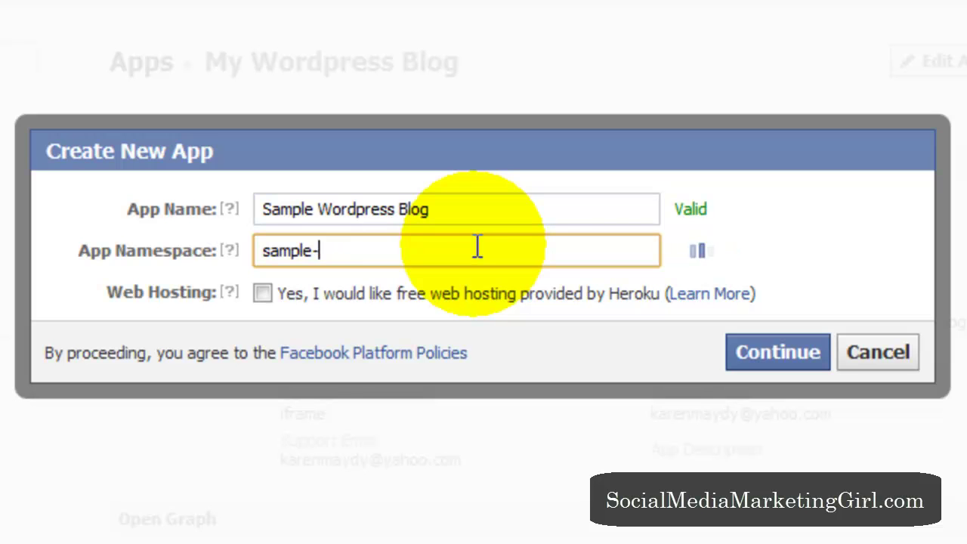
{"action": "type", "text": "wp-blog"}
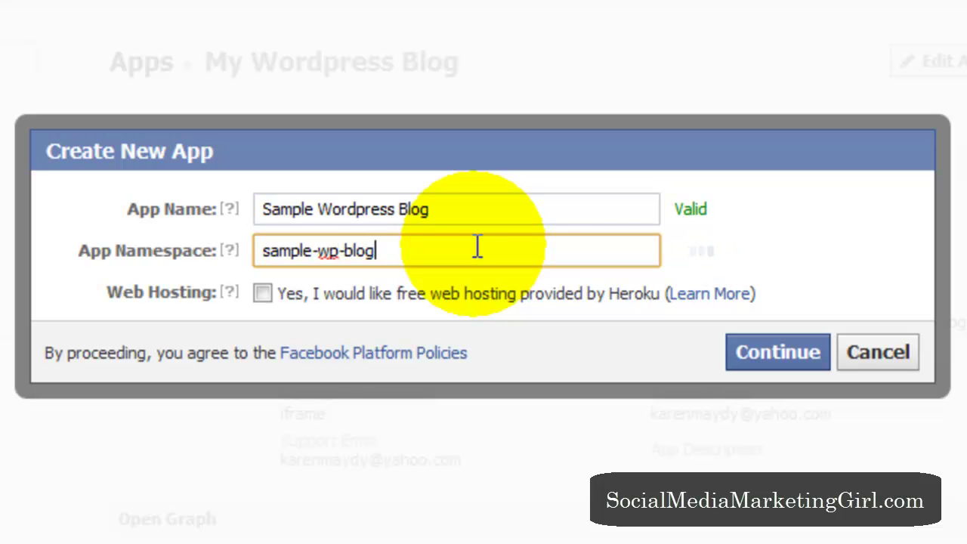
{"action": "type", "text": "2"}
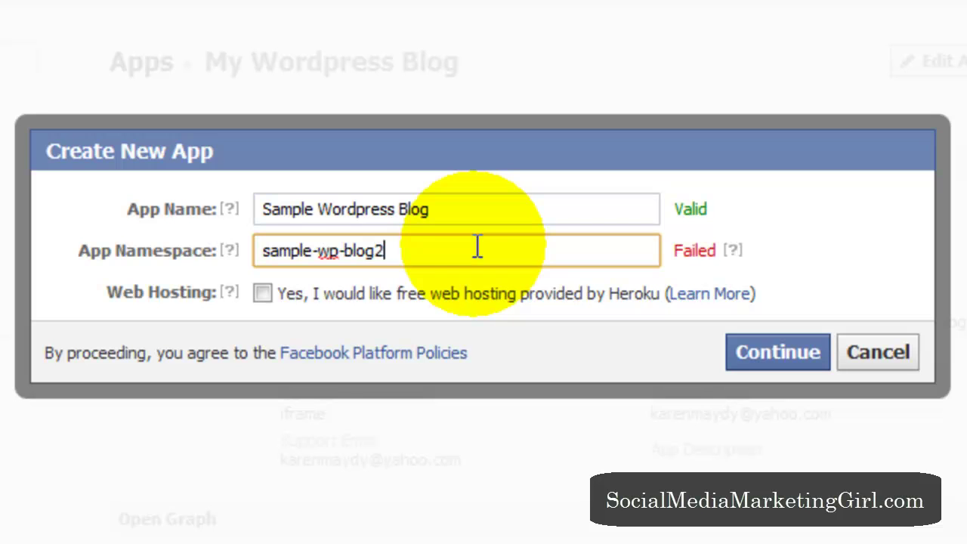
- Replace the app namespace with the owner's first name followed by -sample-blog, and continue creating the app
{"action": "key", "text": "BackSpace"}
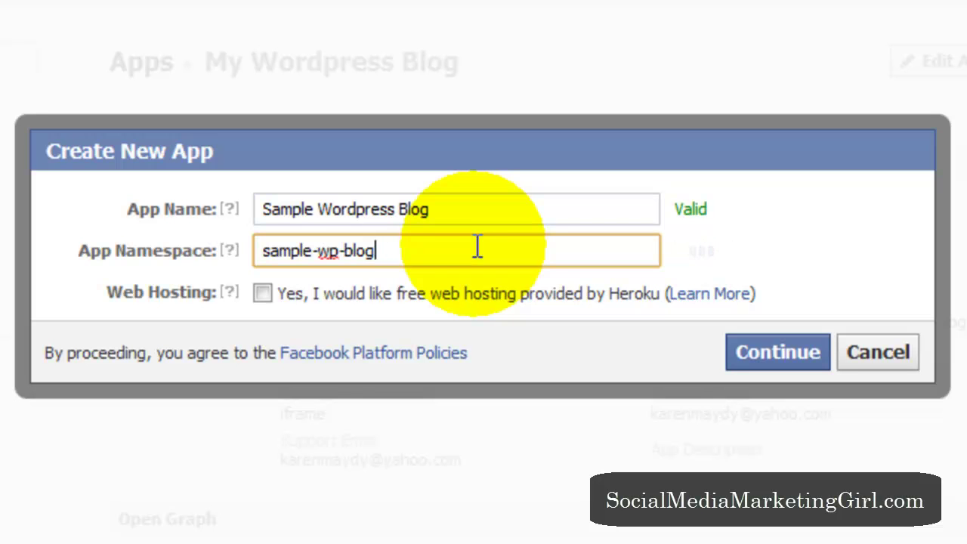
{"action": "key", "text": "BackSpace"}
{"action": "key", "text": "BackSpace"}
{"action": "key", "text": "BackSpace"}
{"action": "key", "text": "BackSpace"}
{"action": "key", "text": "BackSpace"}
{"action": "key", "text": "BackSpace"}
{"action": "key", "text": "BackSpace"}
{"action": "key", "text": "BackSpace"}
{"action": "key", "text": "BackSpace"}
{"action": "key", "text": "BackSpace"}
{"action": "key", "text": "BackSpace"}
{"action": "key", "text": "BackSpace"}
{"action": "key", "text": "BackSpace"}
{"action": "key", "text": "BackSpace"}
{"action": "type", "text": "karen-"}
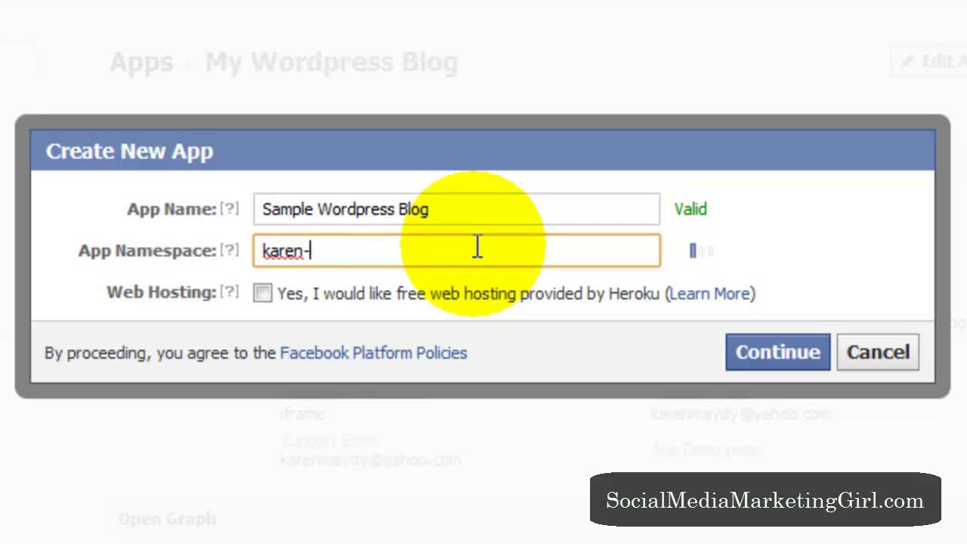
{"action": "type", "text": "sample-b"}
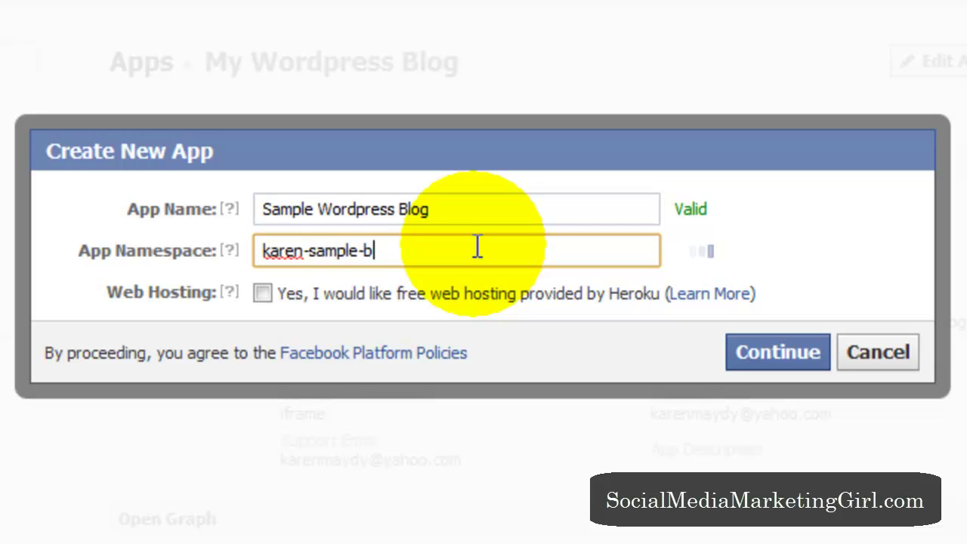
{"action": "type", "text": "log"}
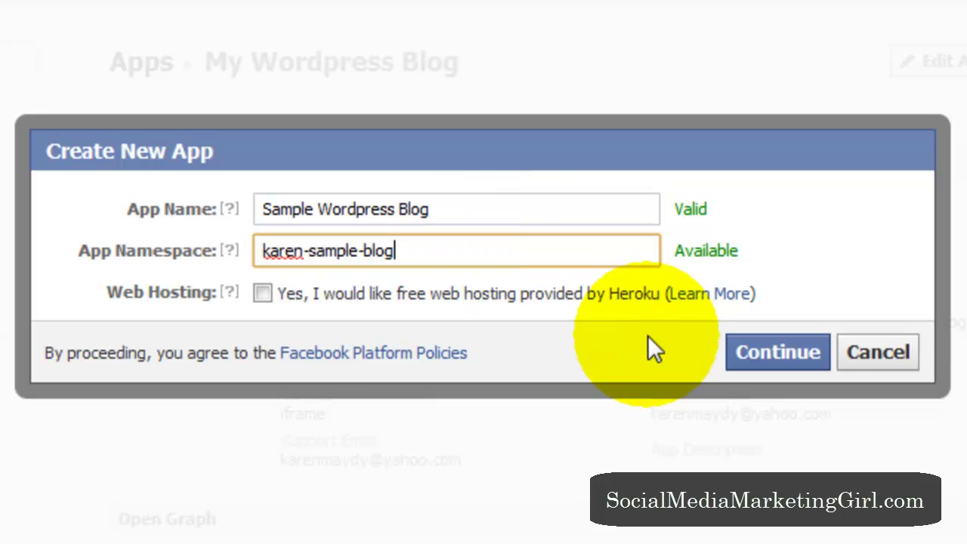
{"action": "left_click", "coordinate": [780, 355]}
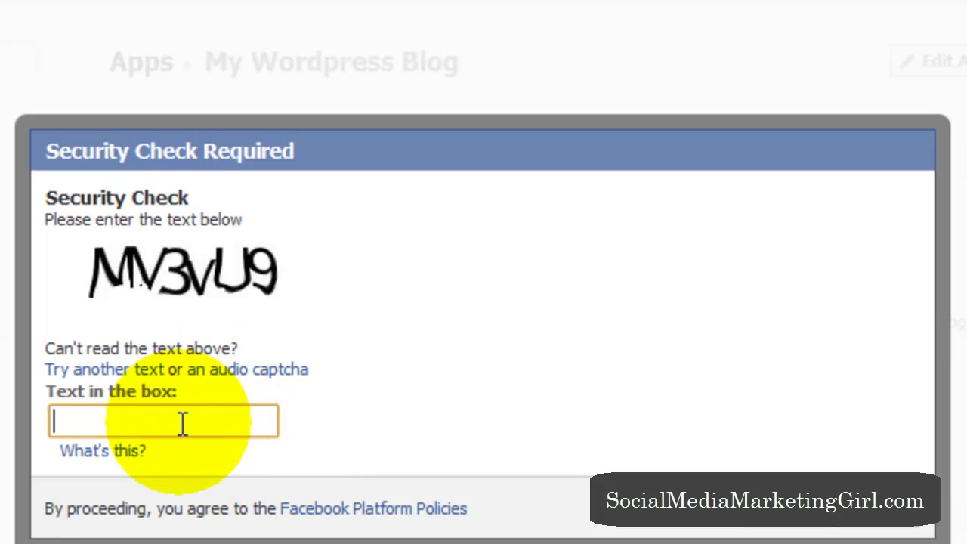
- Enter the captcha text in the security check and submit it to create the app
{"action": "type", "text": "MV3v"}
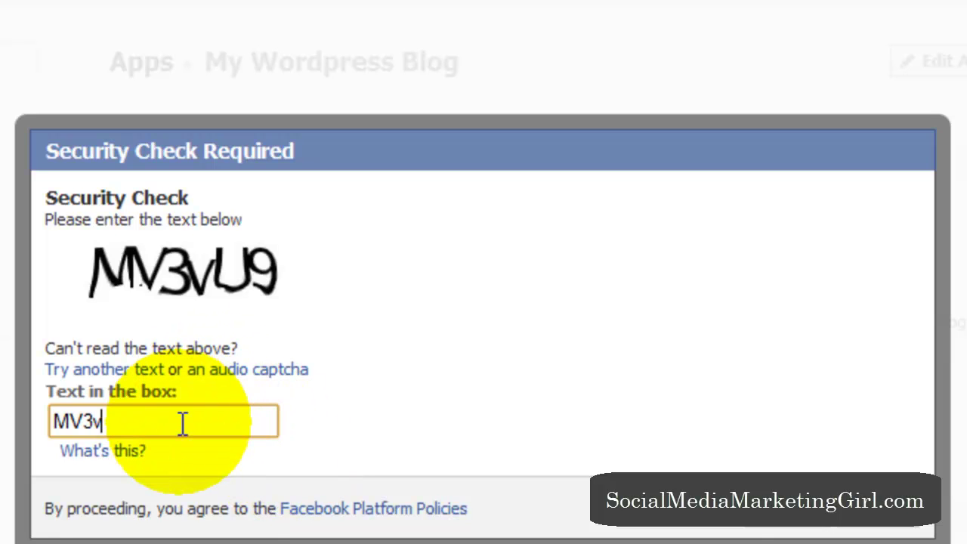
{"action": "type", "text": "U9"}
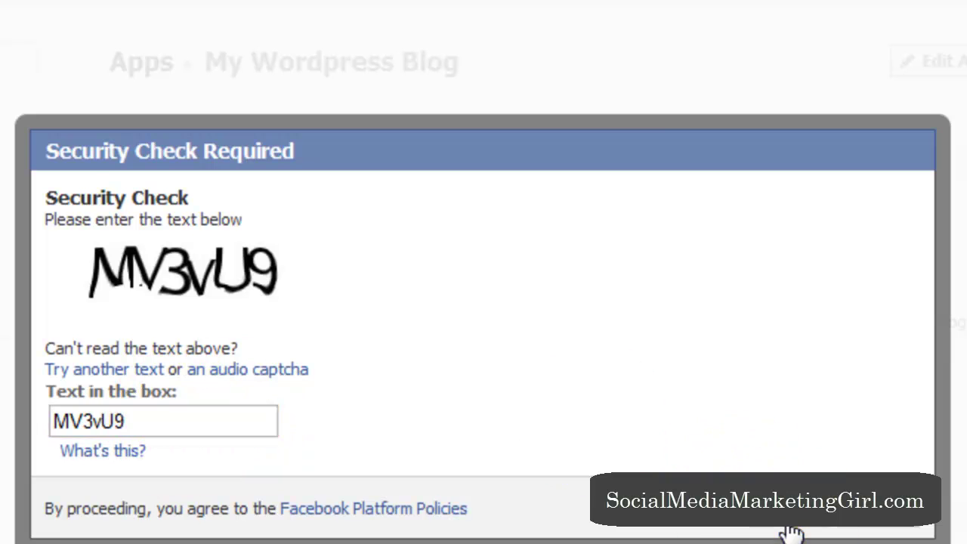
{"action": "left_click", "coordinate": [786, 531]}
{"action": "left_click", "coordinate": [620, 250]}
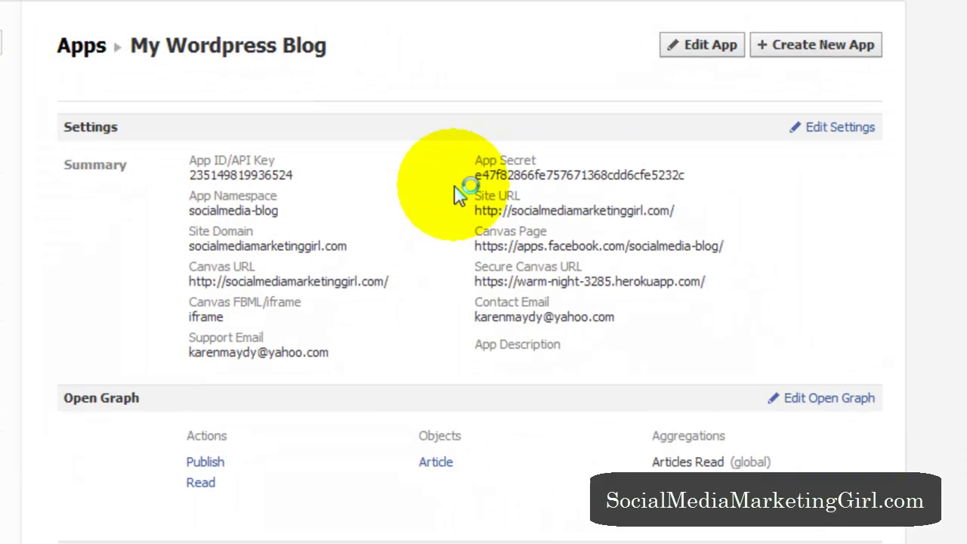
- Add bookmarketingva.com as the app domain in the new app's basic info and set the category to Business
{"action": "scroll", "coordinate": [459, 195], "scroll_direction": "down", "scroll_amount": 10}
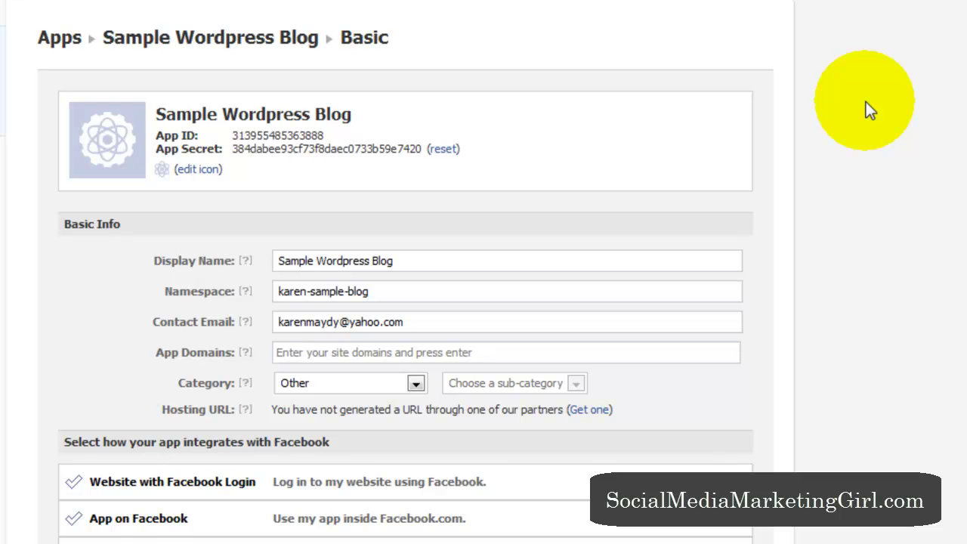
{"action": "scroll", "coordinate": [405, 302], "scroll_direction": "down", "scroll_amount": 3}
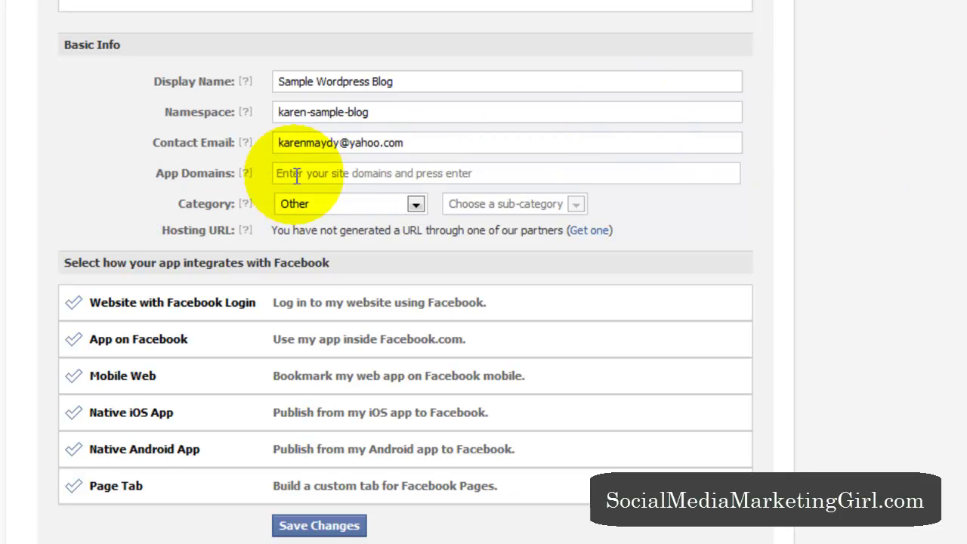
{"action": "left_click", "coordinate": [290, 173]}
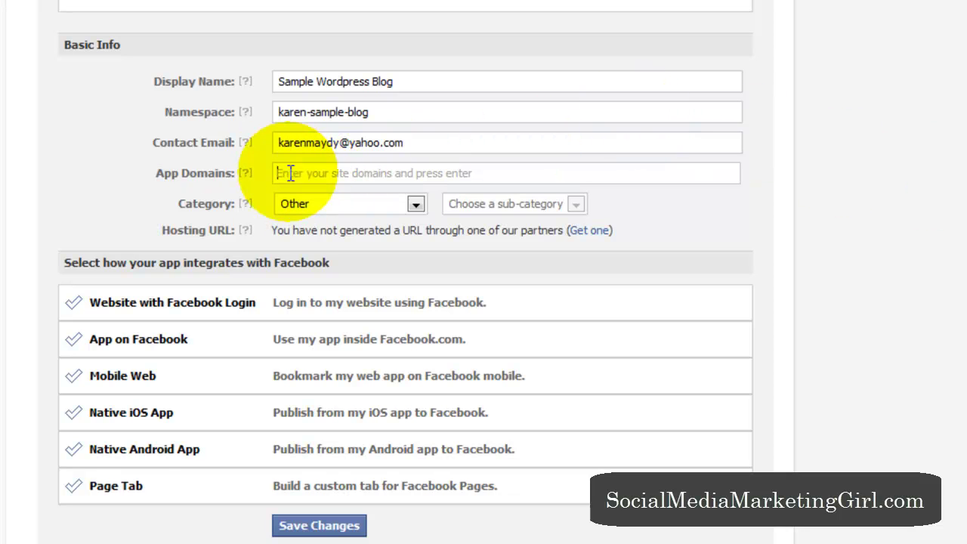
{"action": "left_click", "coordinate": [291, 173]}
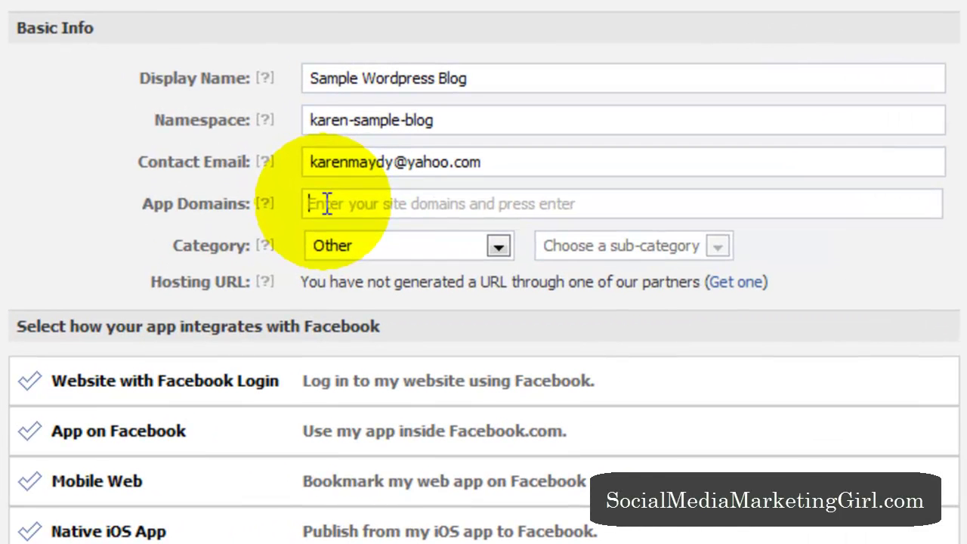
{"action": "type", "text": "bookm"}
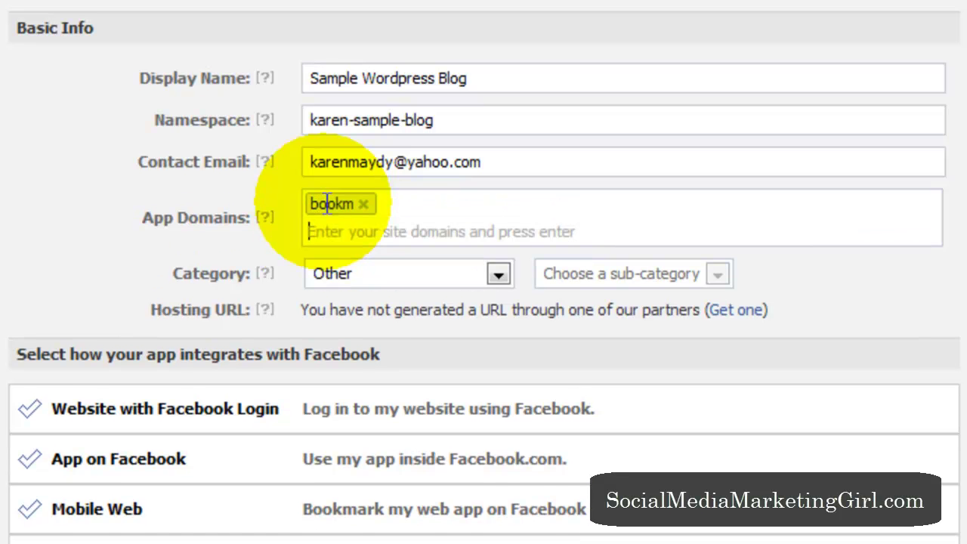
{"action": "left_click", "coordinate": [364, 205]}
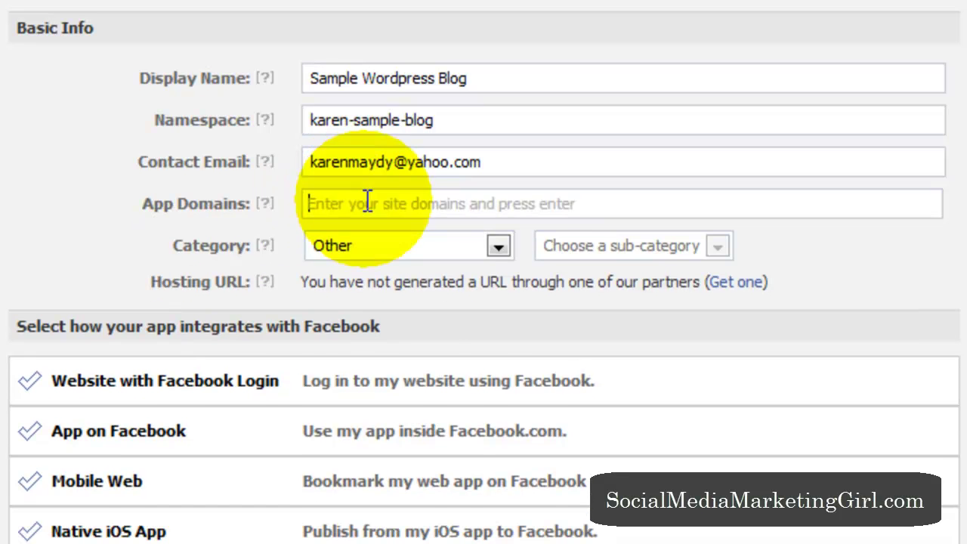
{"action": "type", "text": "bookm"}
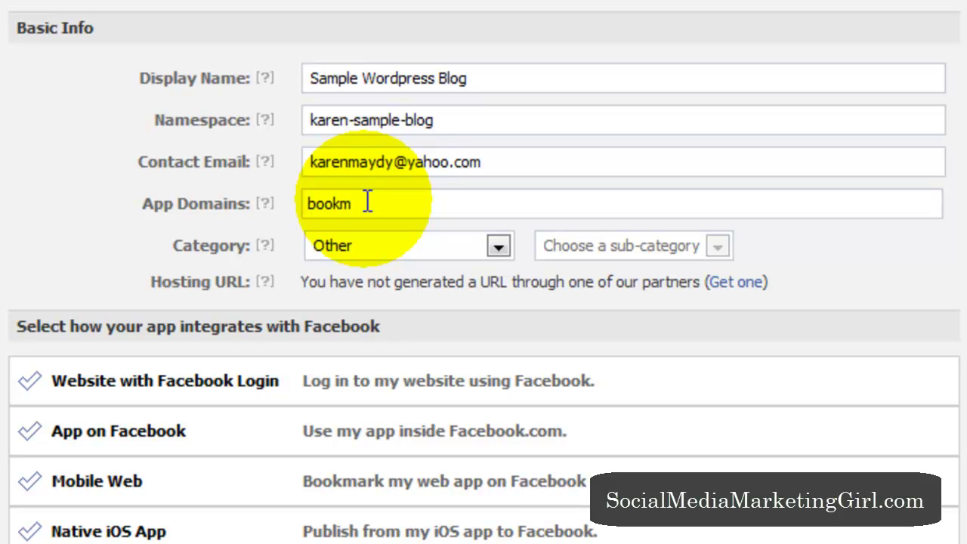
{"action": "type", "text": "arketingva.com"}
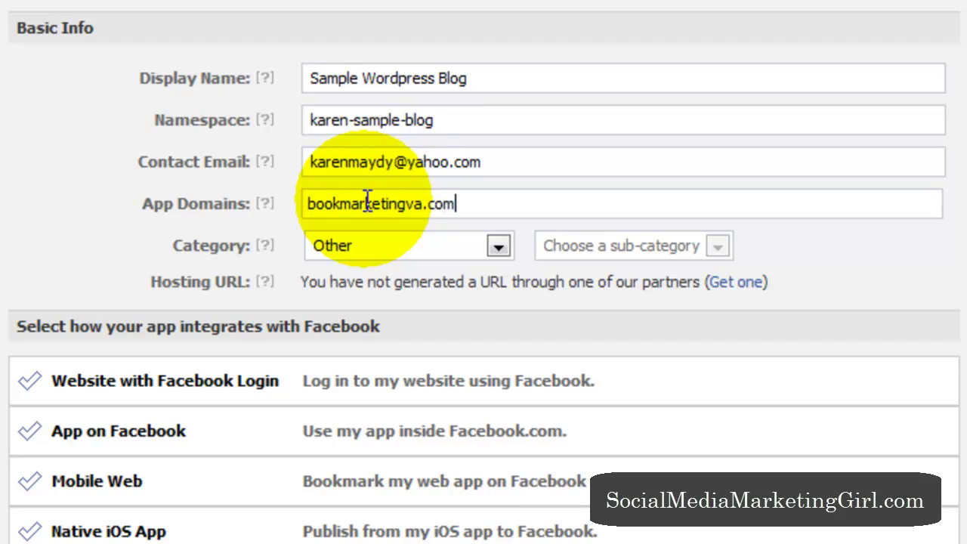
{"action": "key", "text": "Return"}
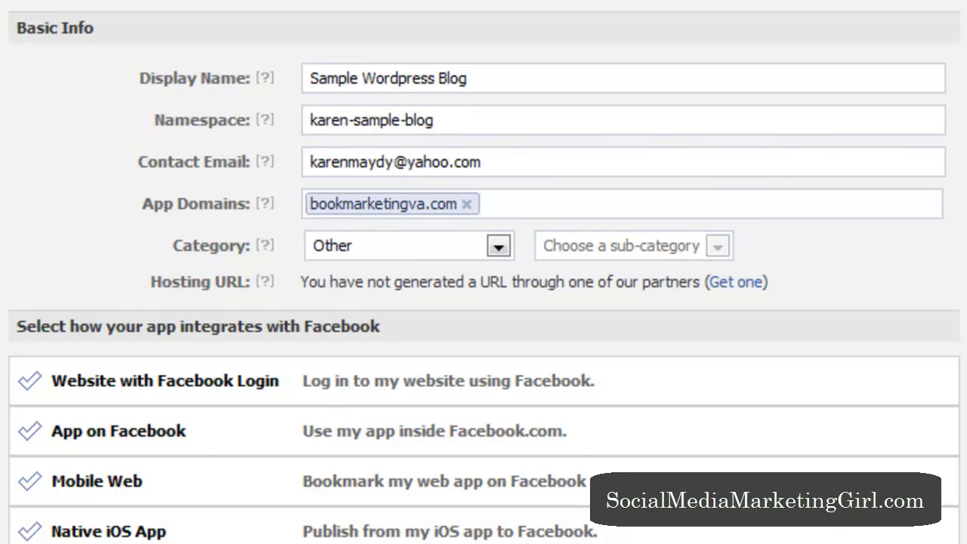
{"action": "left_click", "coordinate": [400, 251]}
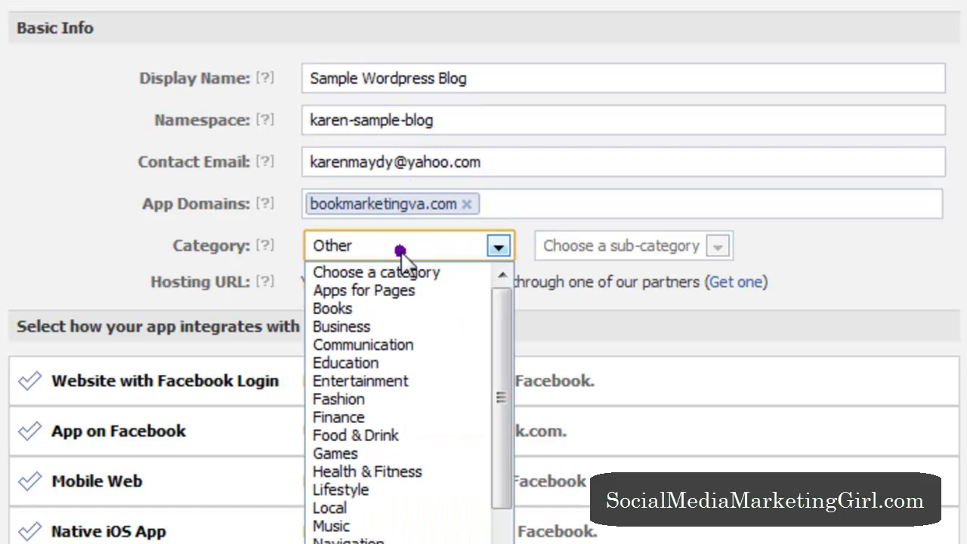
{"action": "left_click", "coordinate": [385, 329]}
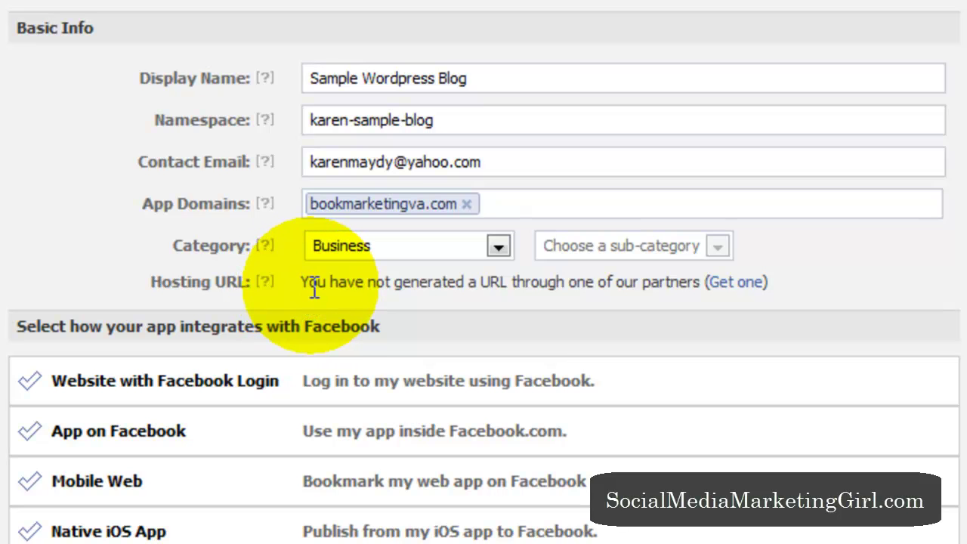
- Generate a hosting URL for the app with Heroku in the PHP environment and return to the app's basic settings
{"action": "left_click", "coordinate": [744, 283]}
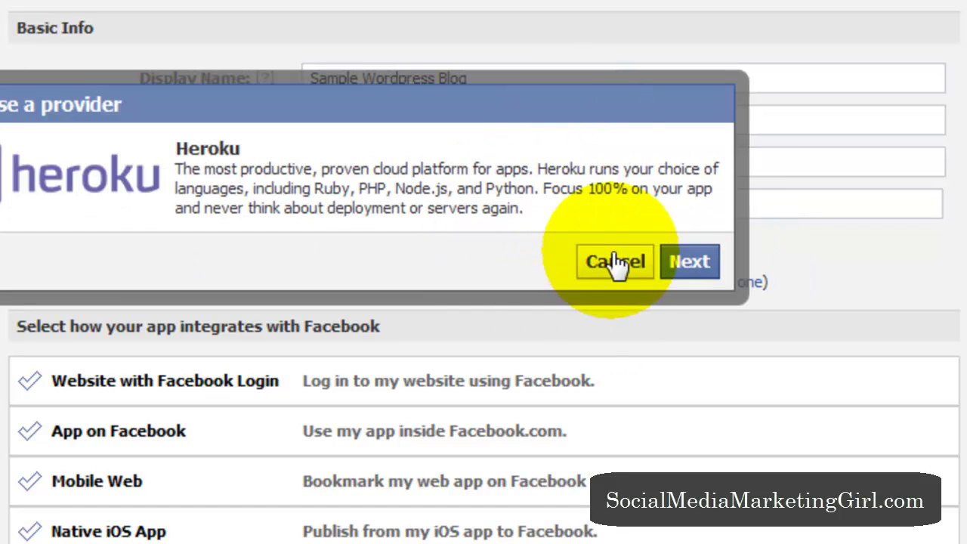
{"action": "left_click", "coordinate": [684, 264]}
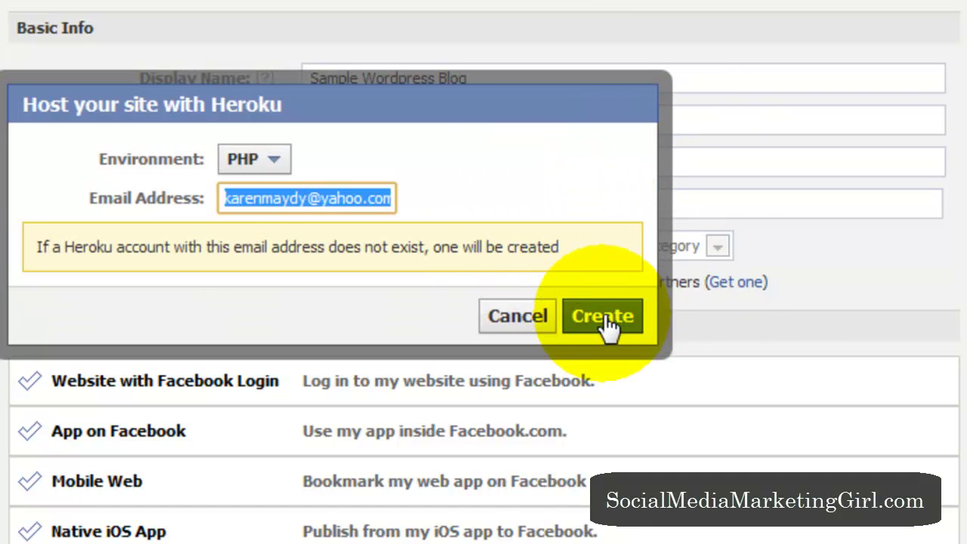
{"action": "left_click", "coordinate": [603, 315]}
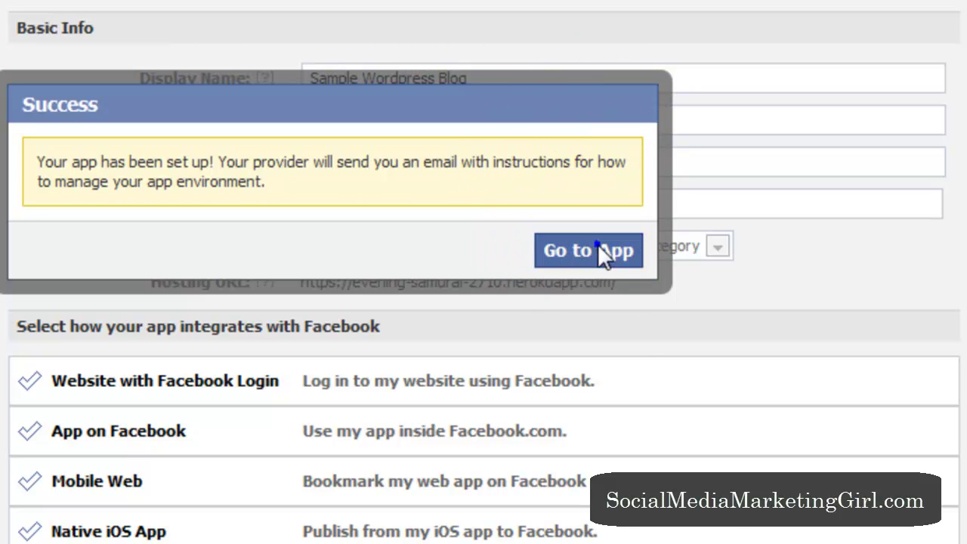
{"action": "right_click", "coordinate": [600, 248]}
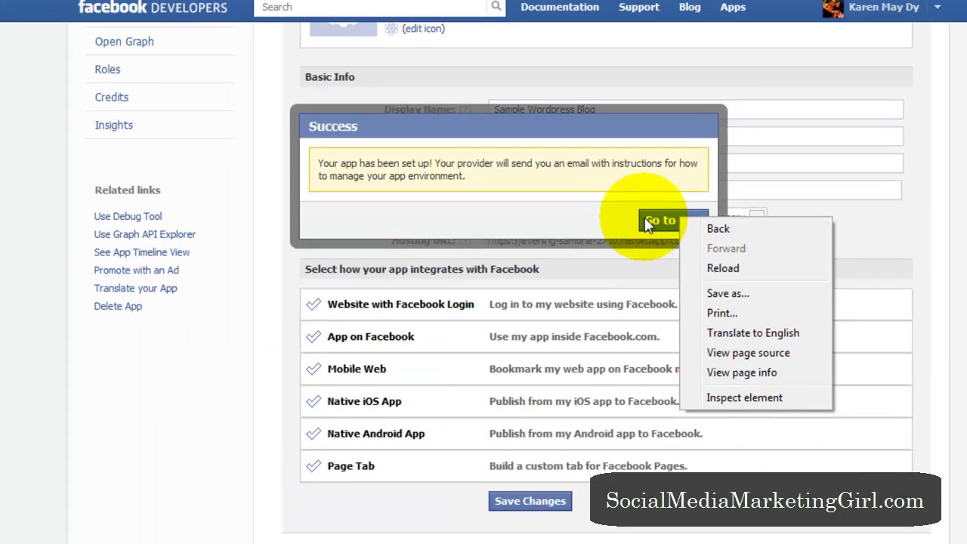
{"action": "left_click", "coordinate": [648, 226]}
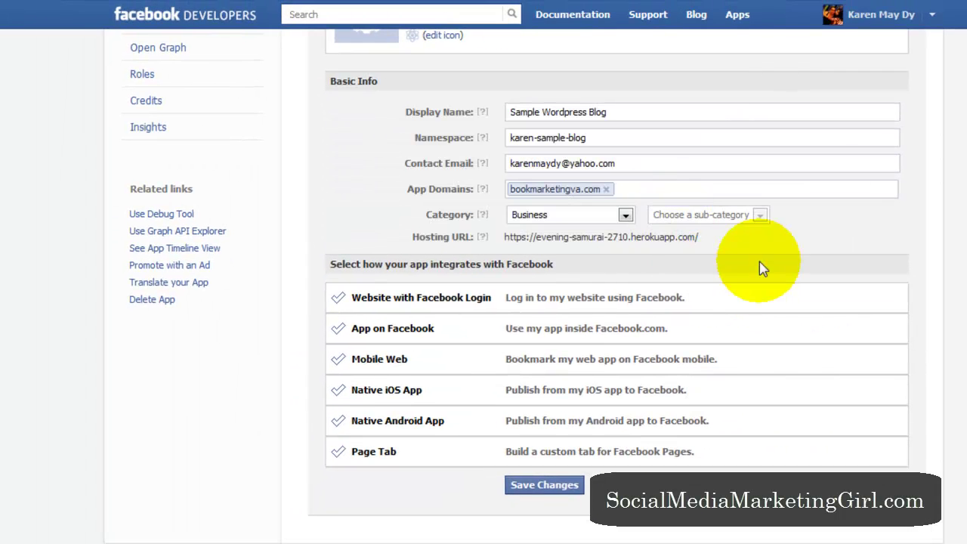
{"action": "left_click", "coordinate": [743, 243]}
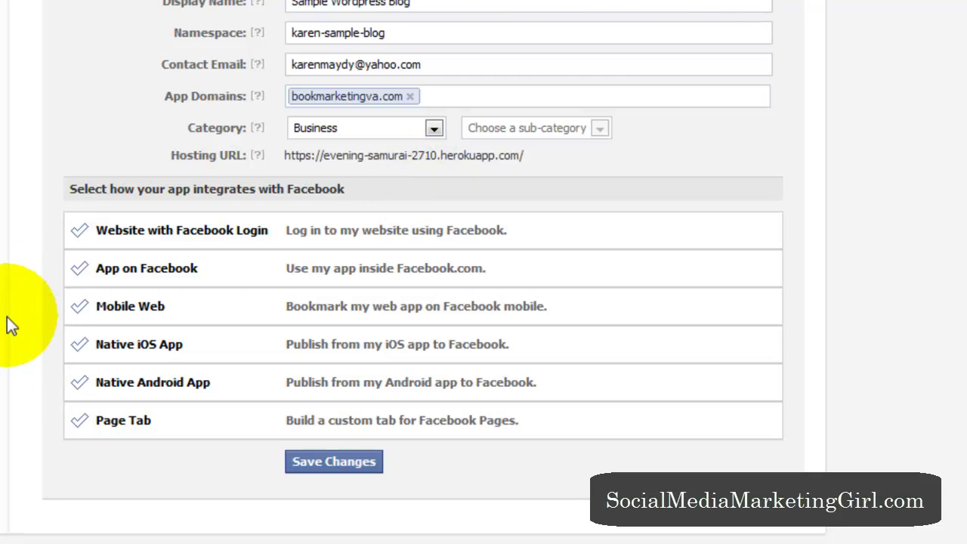
{"action": "left_click", "coordinate": [77, 276]}
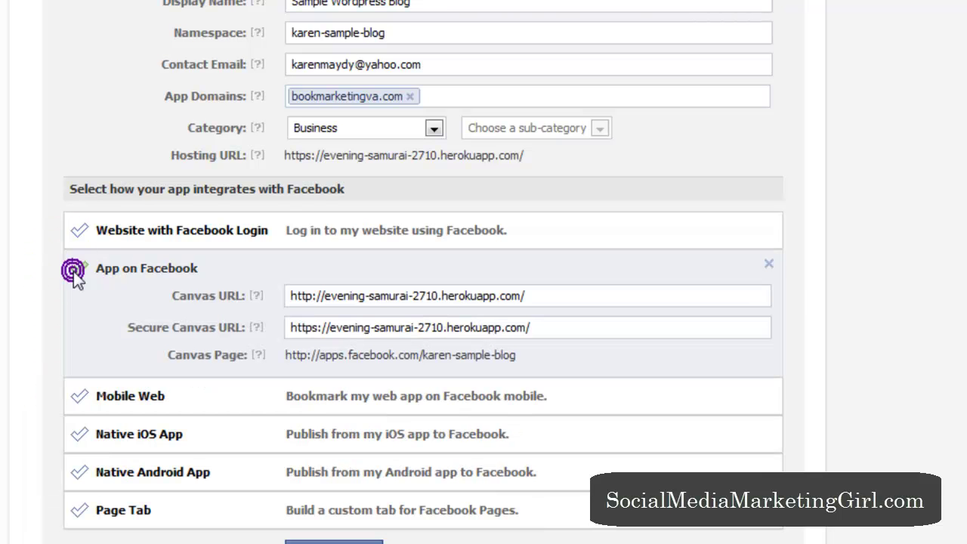
{"action": "left_click", "coordinate": [548, 298]}
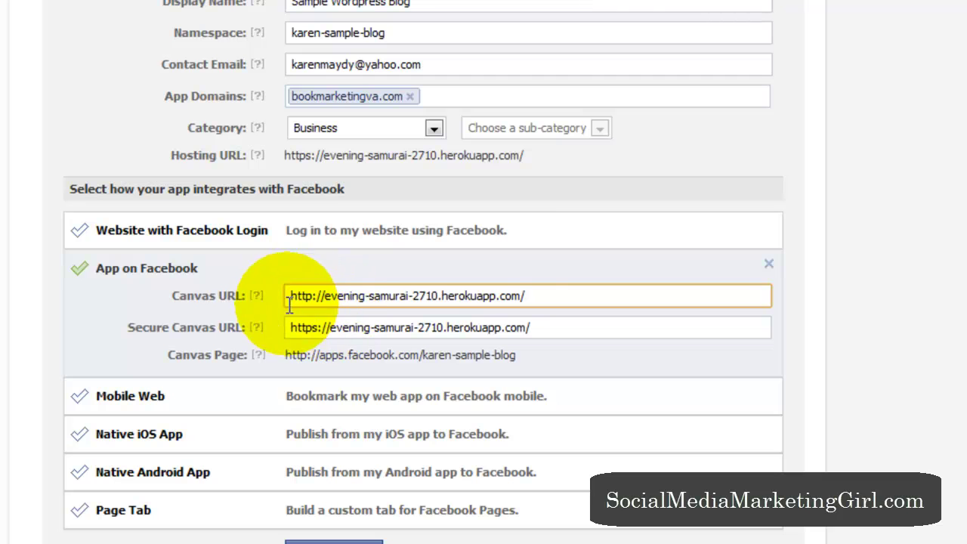
{"action": "mouse_move", "coordinate": [257, 301]}
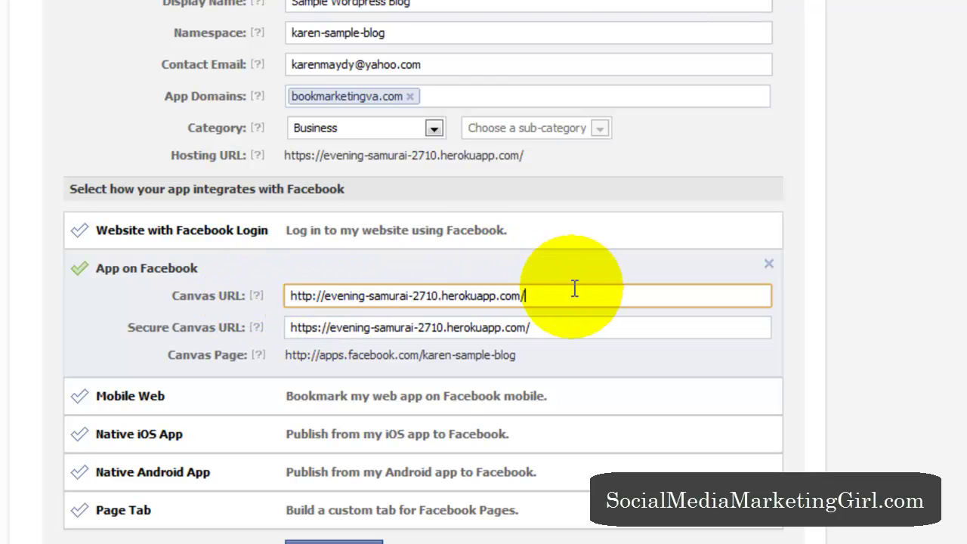
{"action": "left_click_drag", "start_coordinate": [567, 293], "coordinate": [266, 304]}
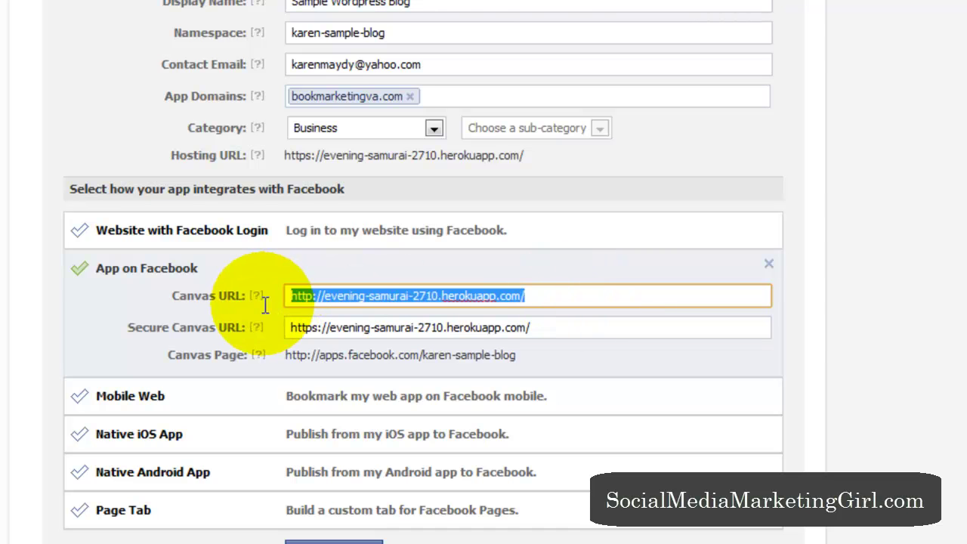
{"action": "key", "text": "BackSpace"}
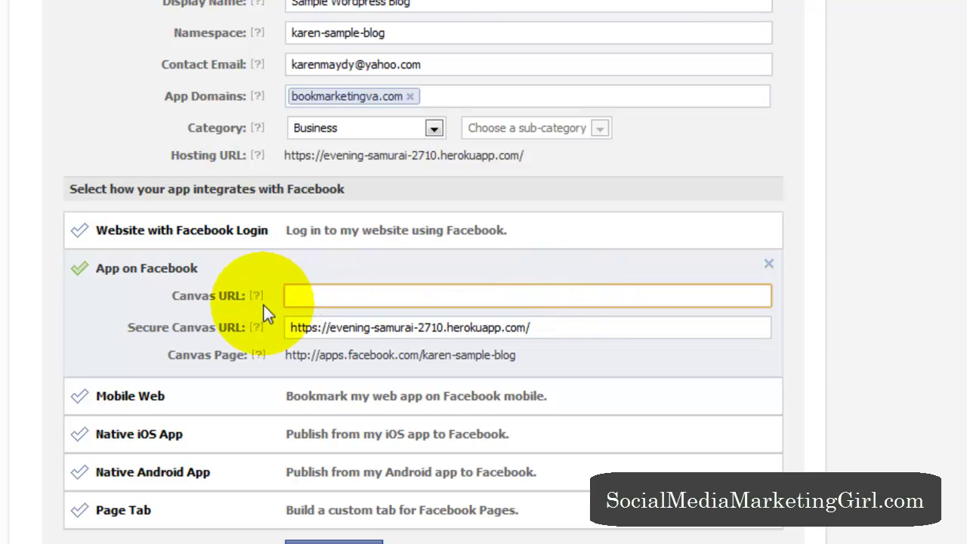
{"action": "type", "text": "ht"}
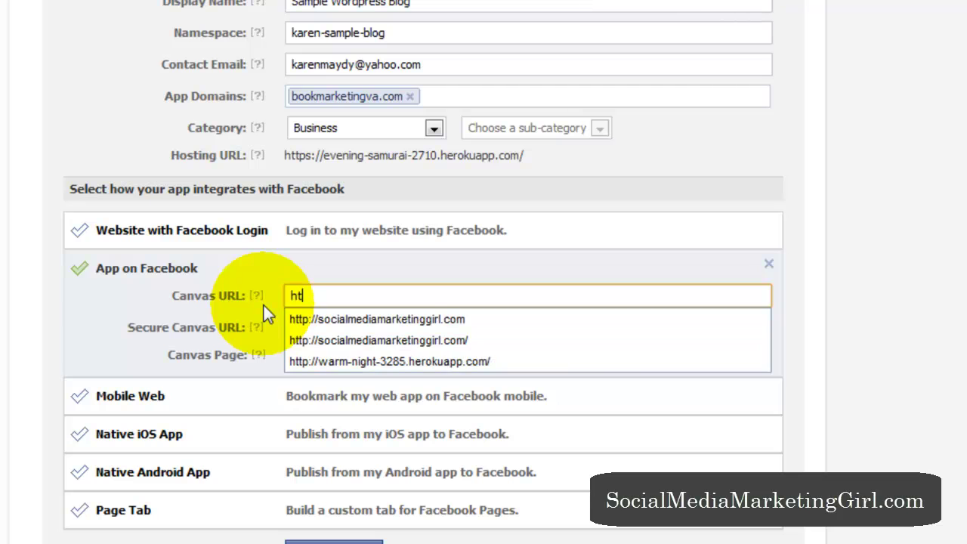
{"action": "type", "text": "tp://bookmarketi"}
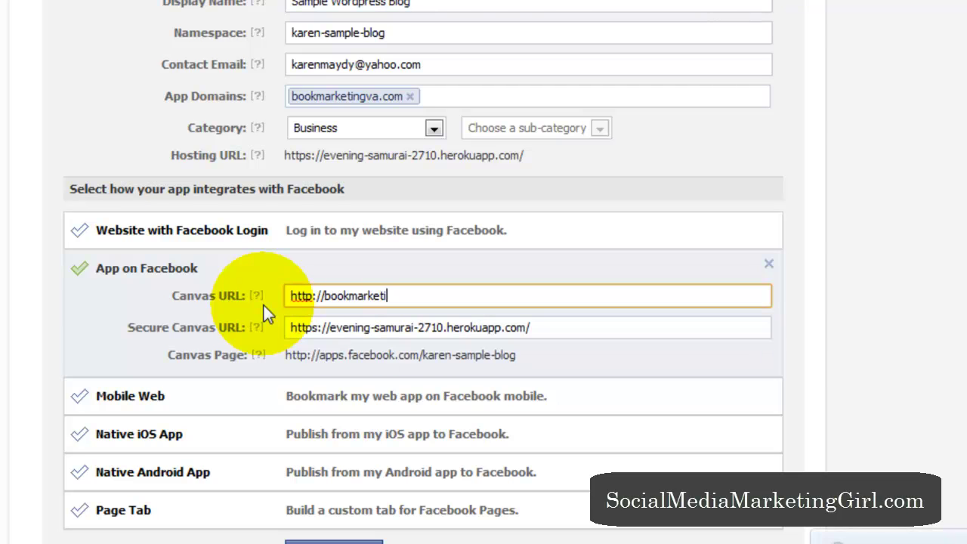
{"action": "type", "text": "ngva.com"}
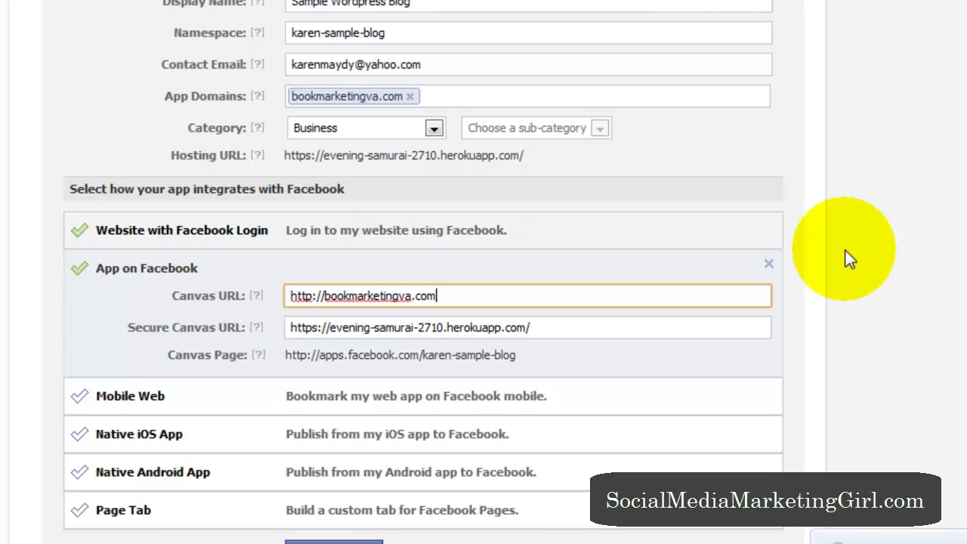
{"action": "left_click", "coordinate": [572, 229]}
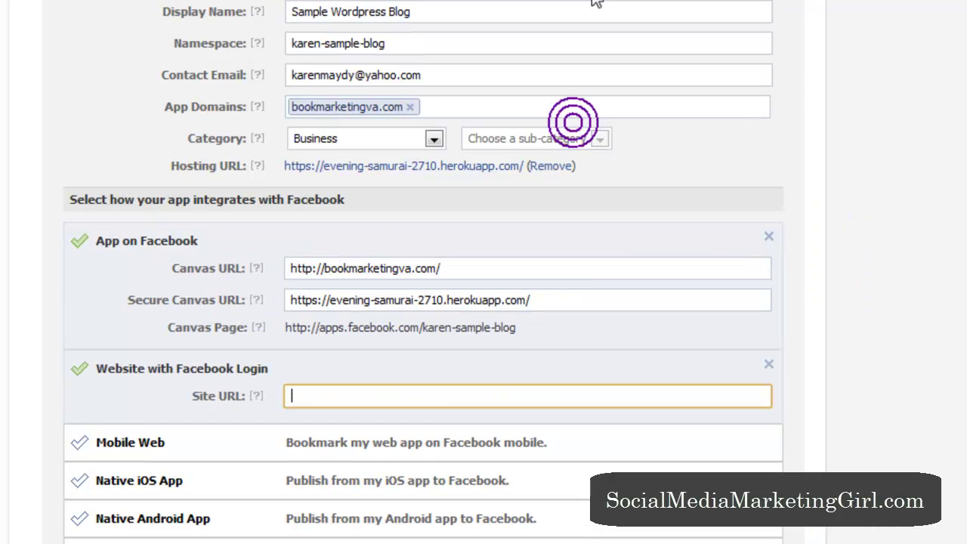
{"action": "left_click", "coordinate": [395, 398]}
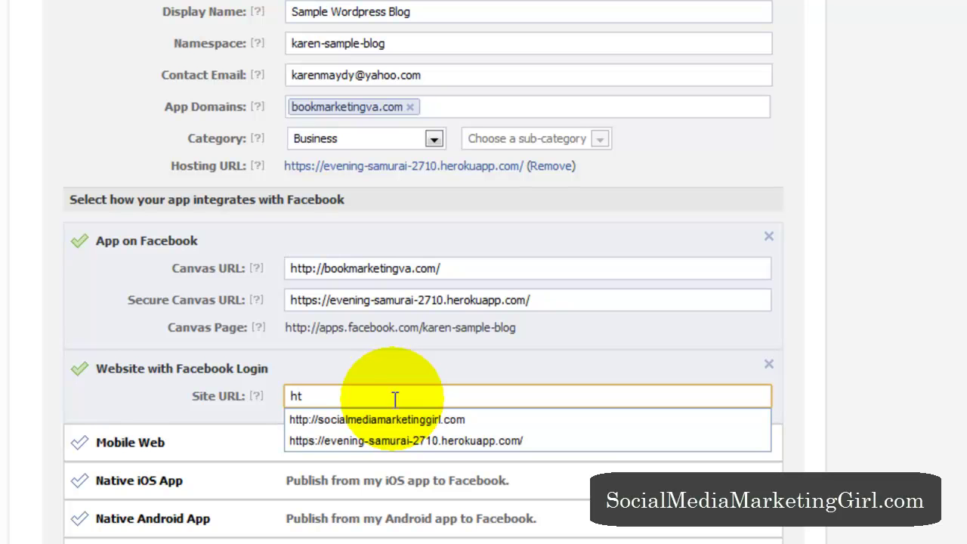
{"action": "type", "text": "http:"}
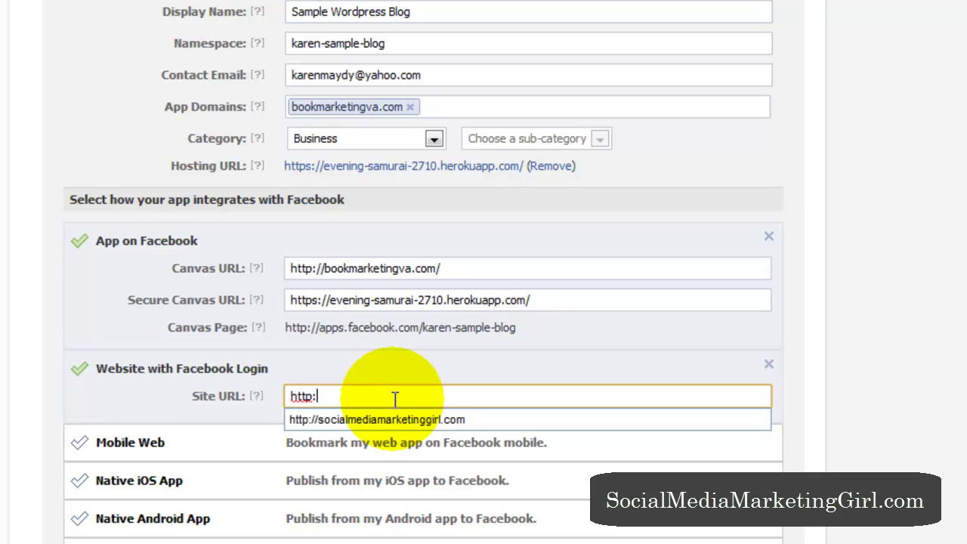
{"action": "type", "text": "//book"}
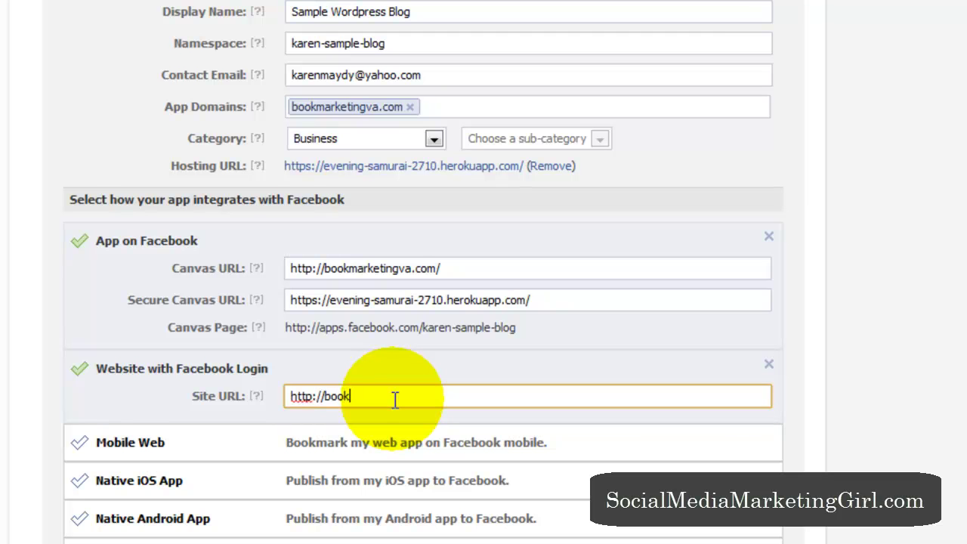
{"action": "type", "text": "marketingva.com"}
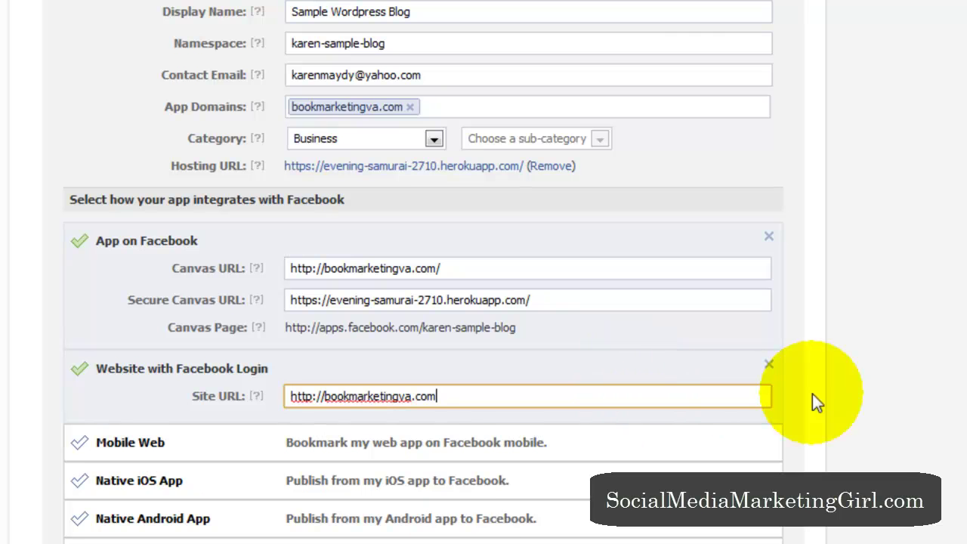
{"action": "scroll", "coordinate": [846, 377], "scroll_direction": "down", "scroll_amount": 2}
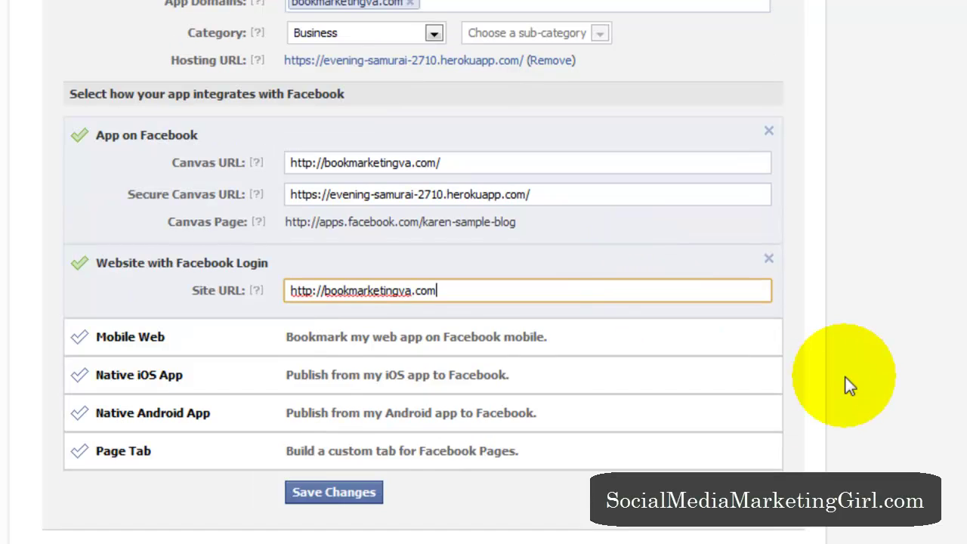
{"action": "left_click", "coordinate": [310, 470]}
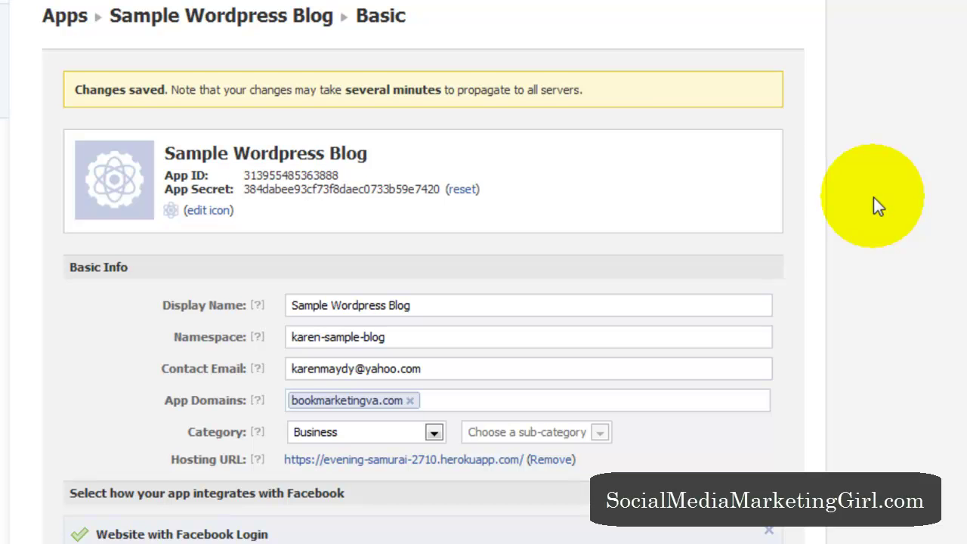
- Copy the App ID from the Facebook app's basic settings into the App ID field of the plugin's WordPress settings
{"action": "scroll", "coordinate": [873, 197], "scroll_direction": "down", "scroll_amount": 1}
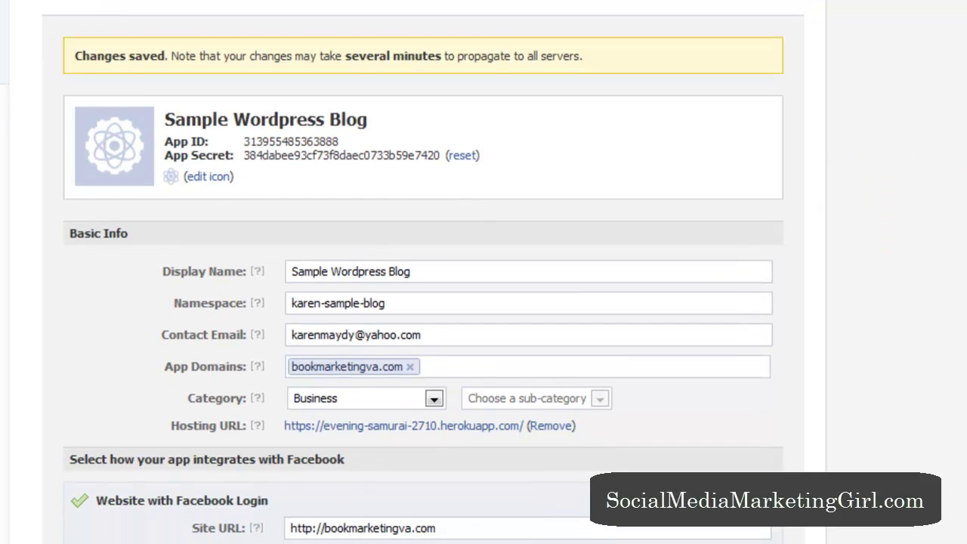
{"action": "scroll", "coordinate": [423, 274], "scroll_direction": "up", "scroll_amount": 1}
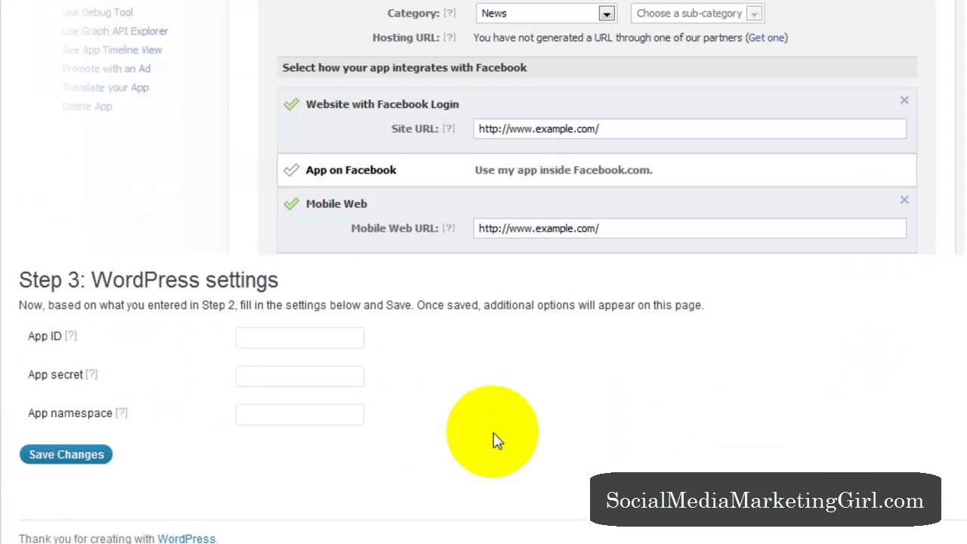
{"action": "left_click", "coordinate": [314, 338]}
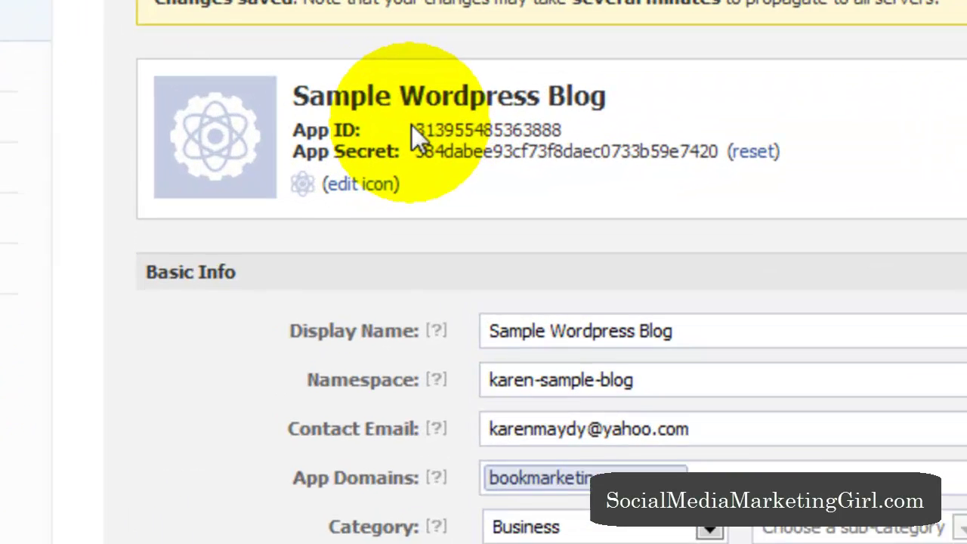
{"action": "left_click_drag", "start_coordinate": [417, 129], "coordinate": [609, 95]}
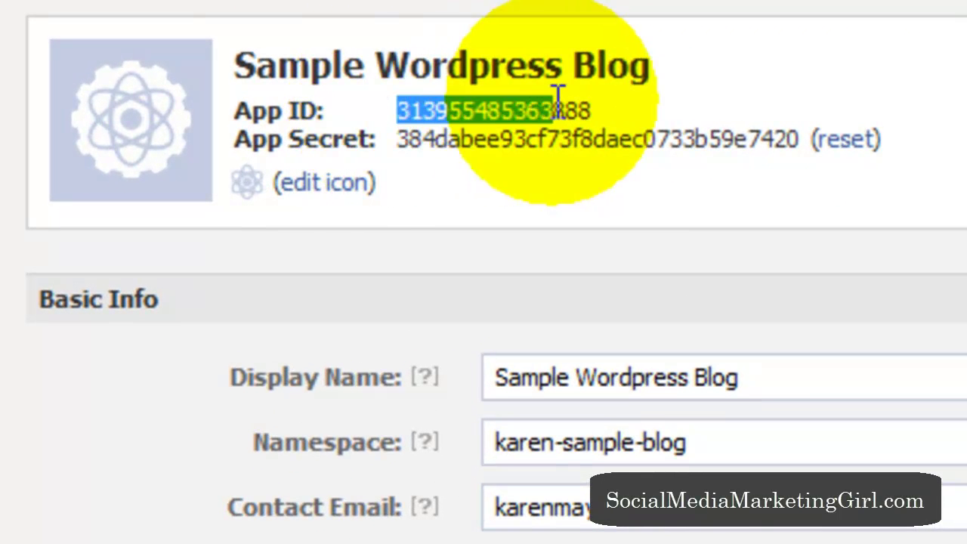
{"action": "right_click", "coordinate": [566, 107]}
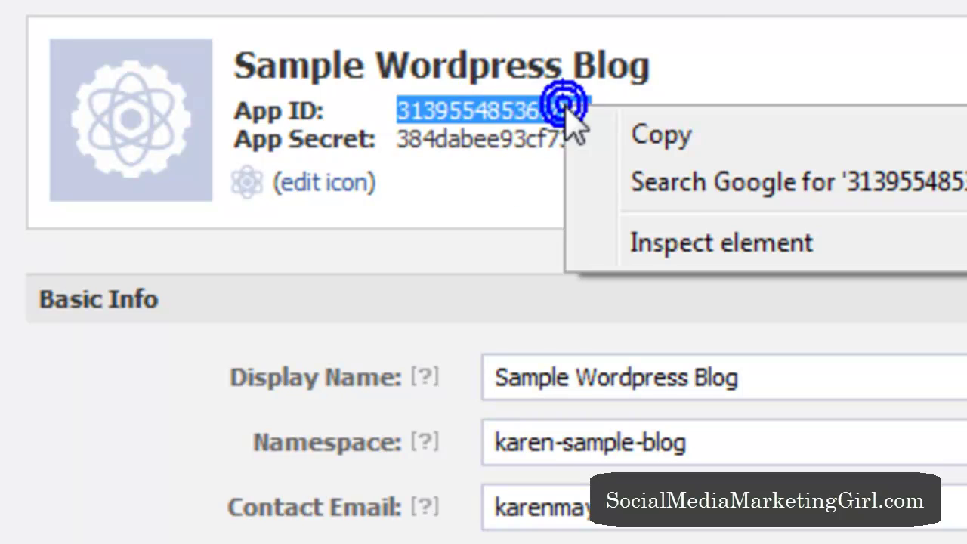
{"action": "left_click", "coordinate": [625, 137]}
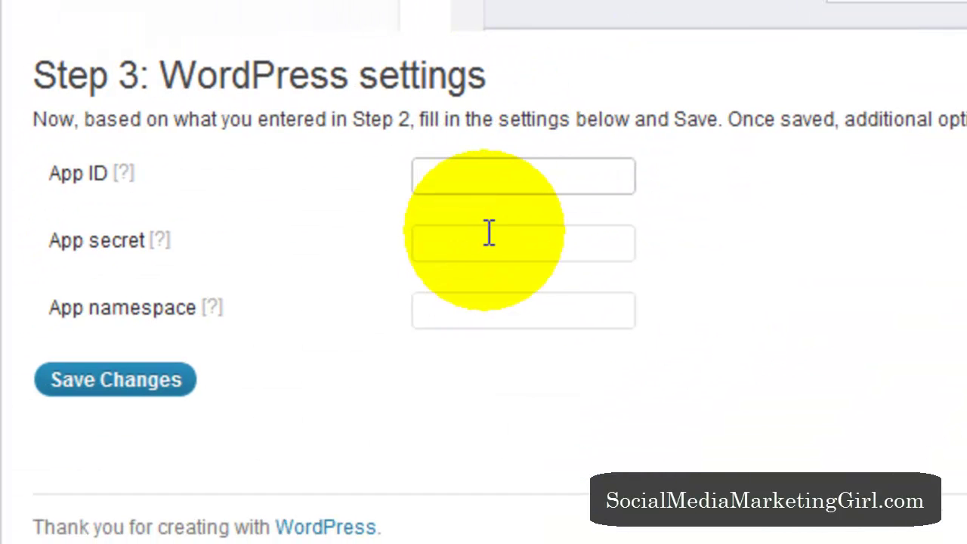
{"action": "key", "text": "ctrl+v"}
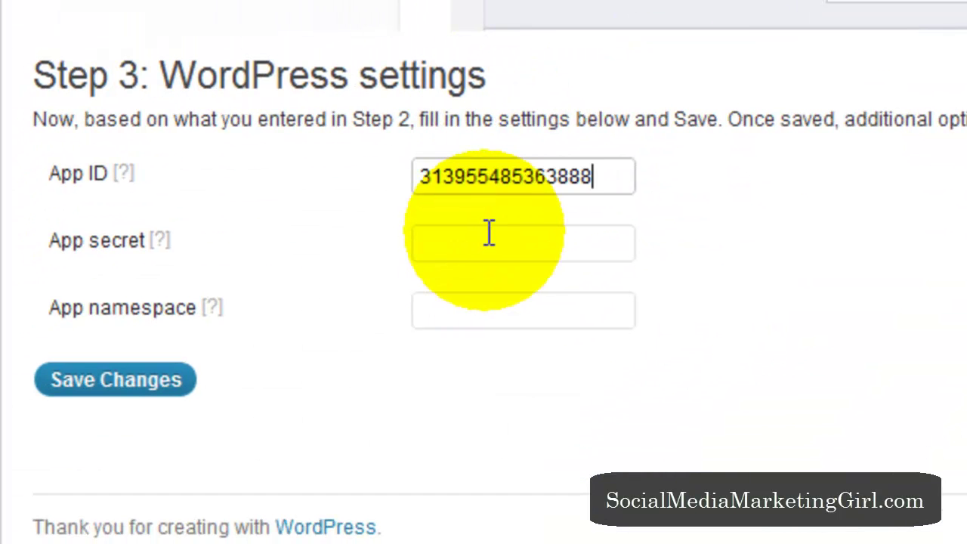
- Copy the App Secret from the Facebook app's basic settings into the plugin's App secret field
{"action": "left_click", "coordinate": [485, 230]}
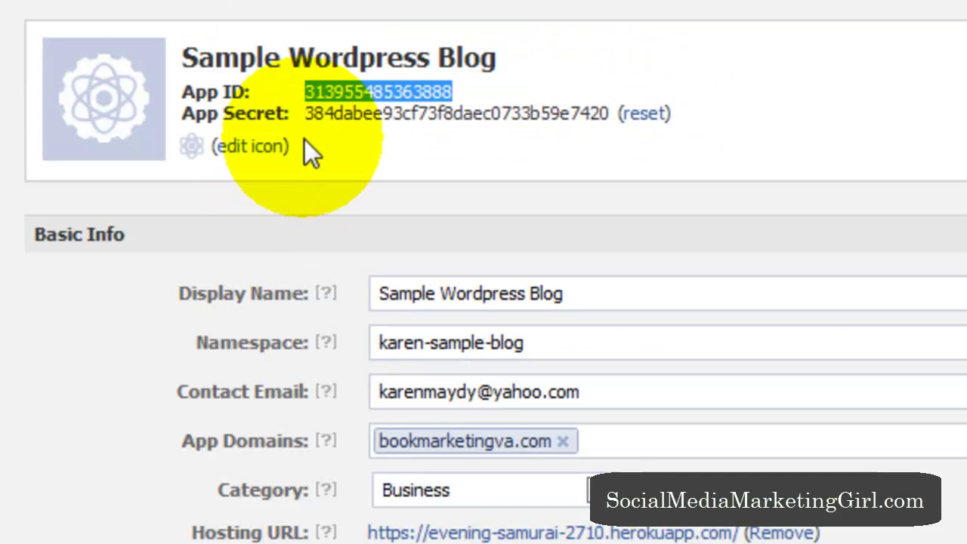
{"action": "left_click", "coordinate": [304, 111]}
{"action": "left_click_drag", "start_coordinate": [304, 111], "coordinate": [615, 103]}
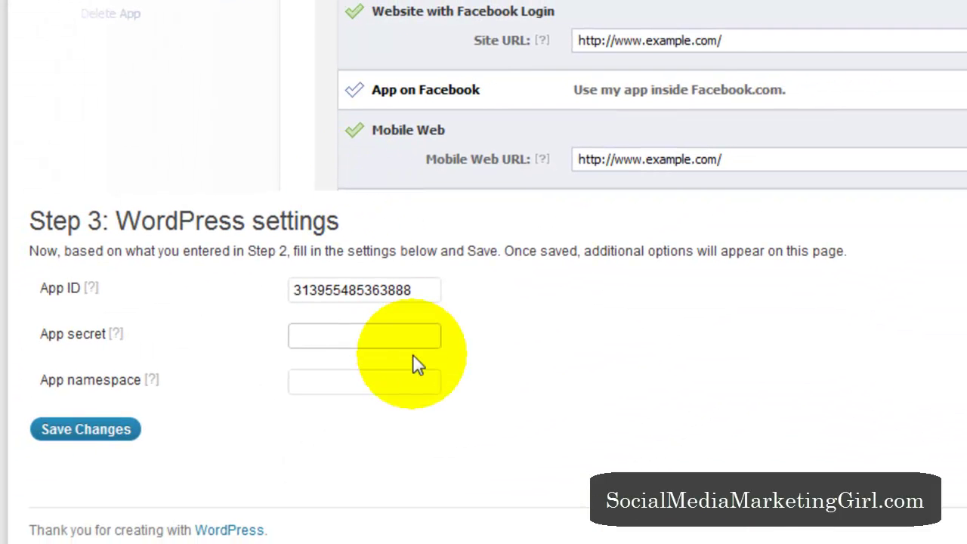
{"action": "left_click", "coordinate": [412, 353]}
{"action": "key", "text": "ctrl+v"}
- Copy the Facebook app's namespace into the plugin's App namespace field and save the plugin settings
{"action": "left_click", "coordinate": [323, 378]}
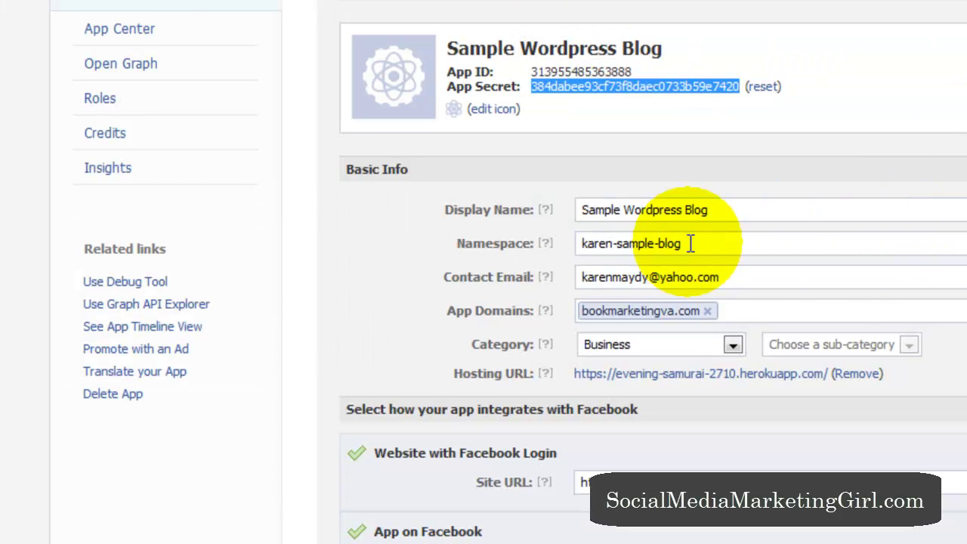
{"action": "left_click_drag", "start_coordinate": [684, 244], "coordinate": [526, 237]}
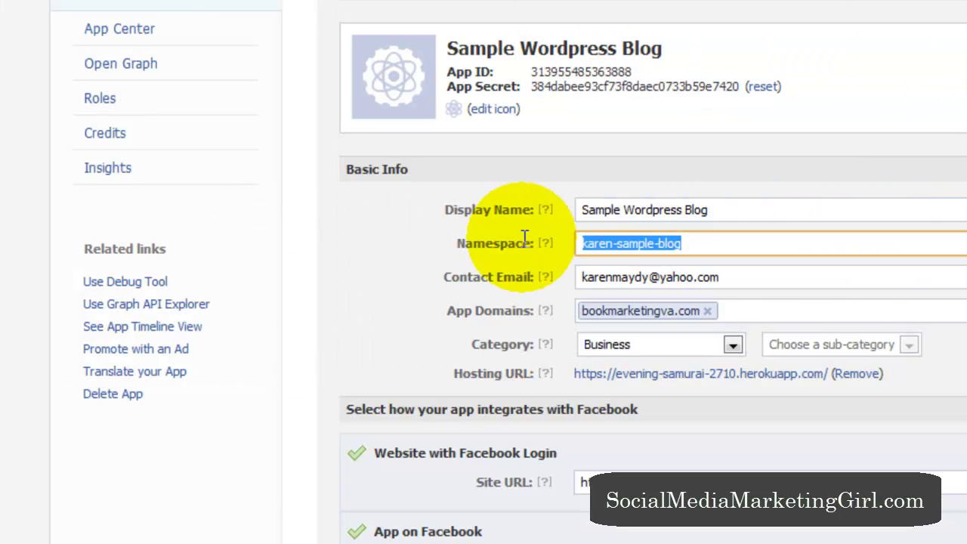
{"action": "mouse_move", "coordinate": [551, 246]}
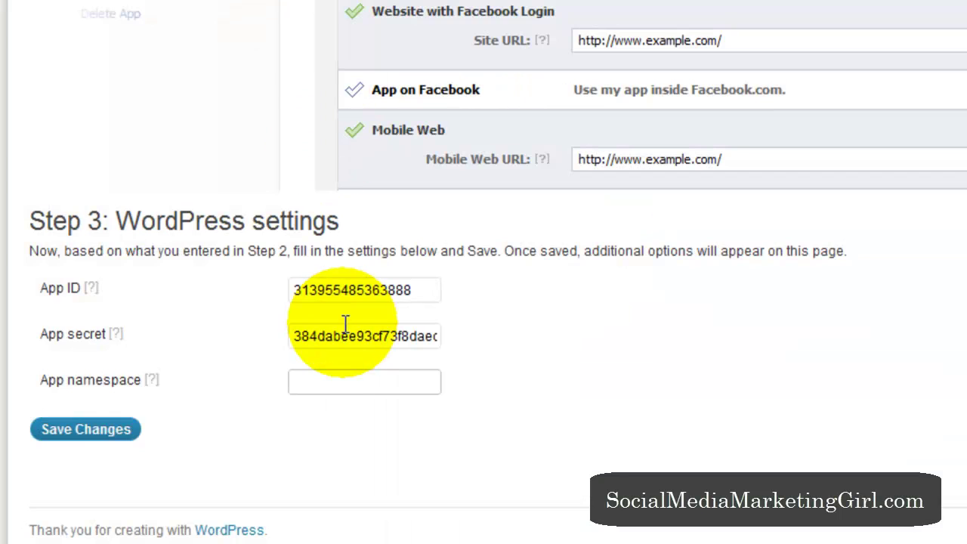
{"action": "key", "text": "ctrl+v"}
{"action": "left_click", "coordinate": [252, 459]}
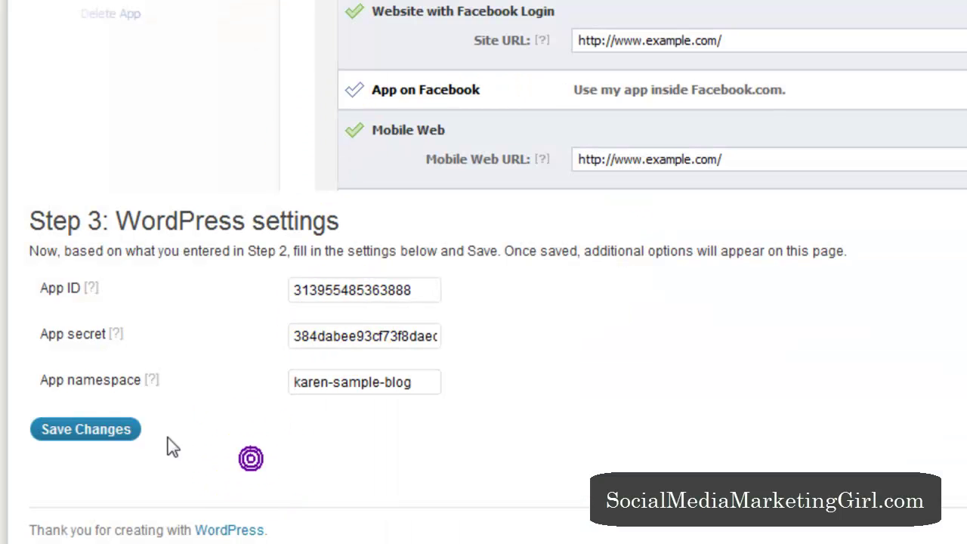
{"action": "left_click", "coordinate": [104, 431]}
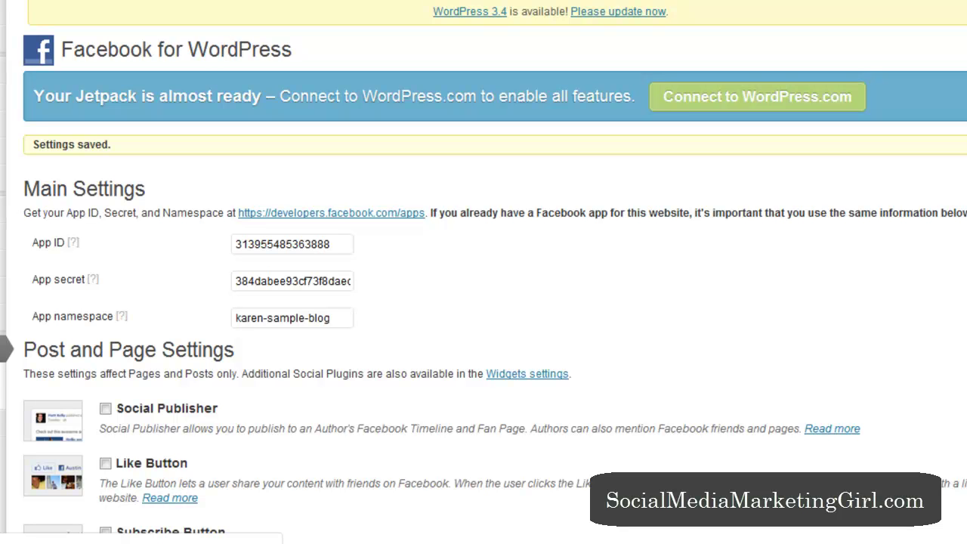
- Link the Facebook account to WordPress through Social Publisher's fan page option, logging in to Sample Wordpress Blog and allowing page management and posting on your behalf
{"action": "scroll", "coordinate": [484, 272], "scroll_direction": "down", "scroll_amount": 5}
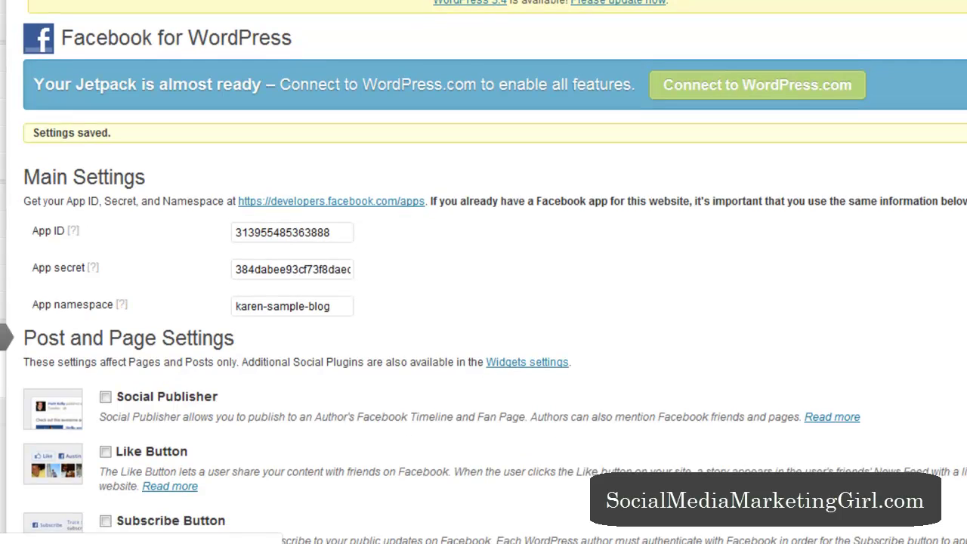
{"action": "scroll", "coordinate": [484, 272], "scroll_direction": "down", "scroll_amount": 1}
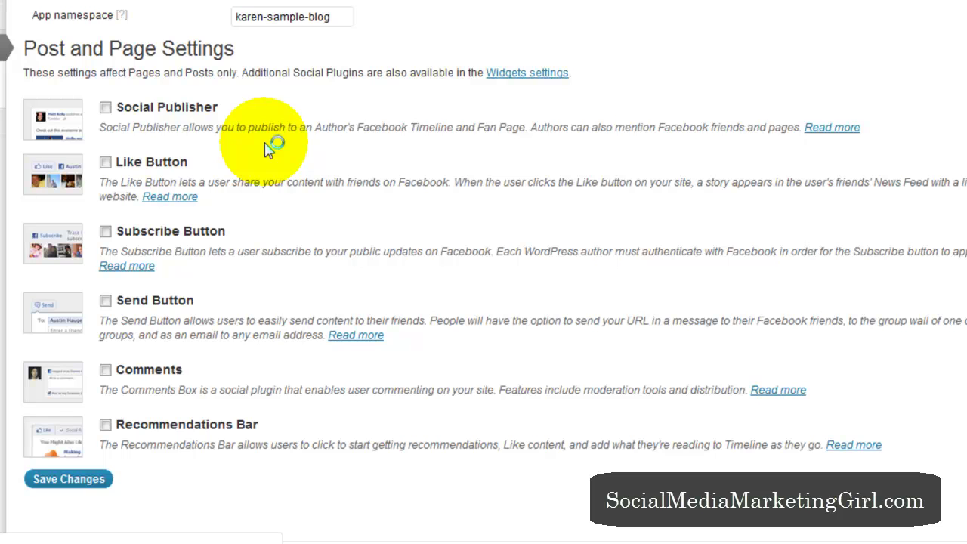
{"action": "left_click", "coordinate": [106, 110]}
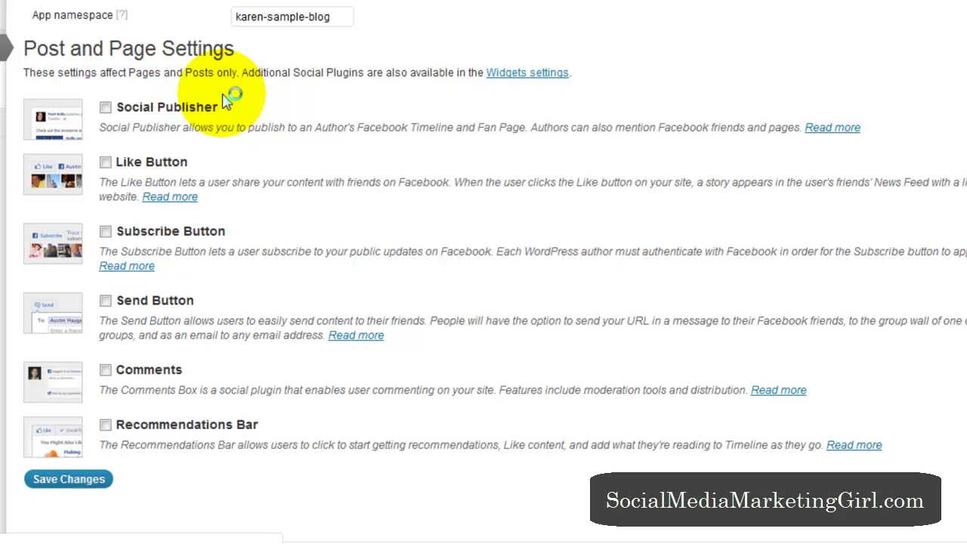
{"action": "left_click", "coordinate": [219, 104]}
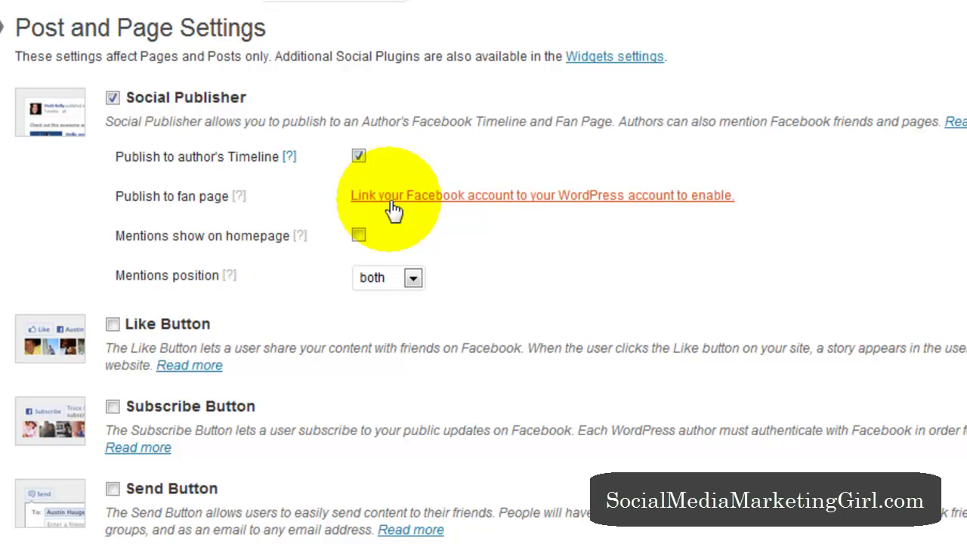
{"action": "left_click", "coordinate": [393, 204]}
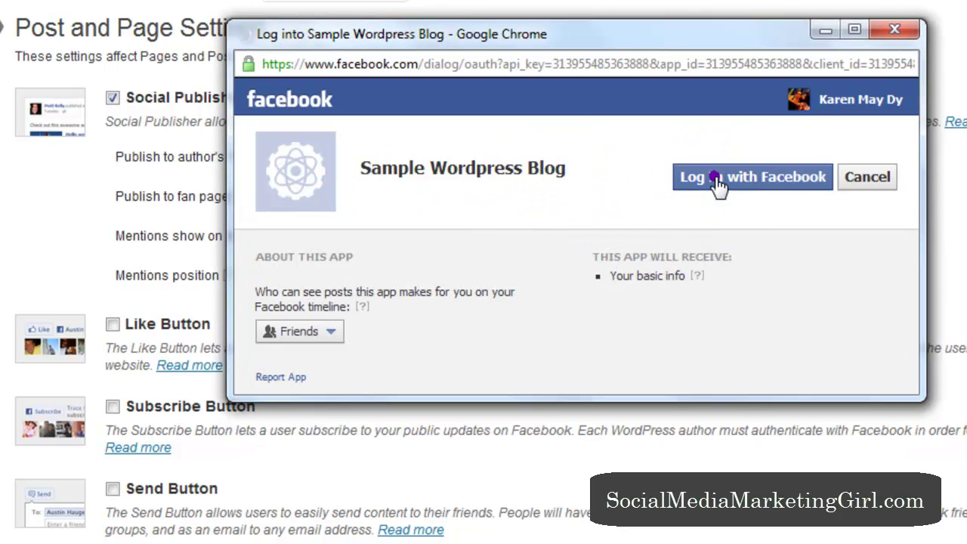
{"action": "left_click", "coordinate": [715, 181]}
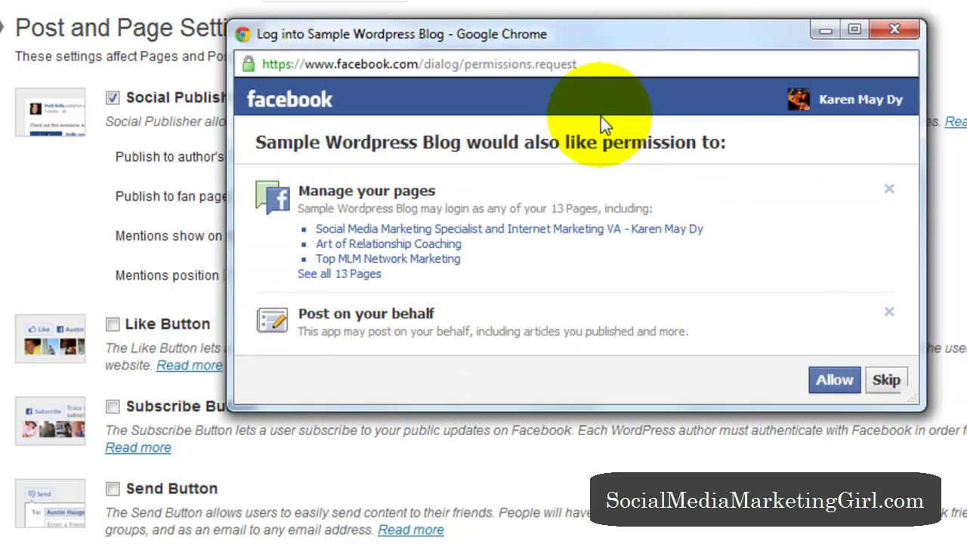
{"action": "left_click", "coordinate": [822, 380]}
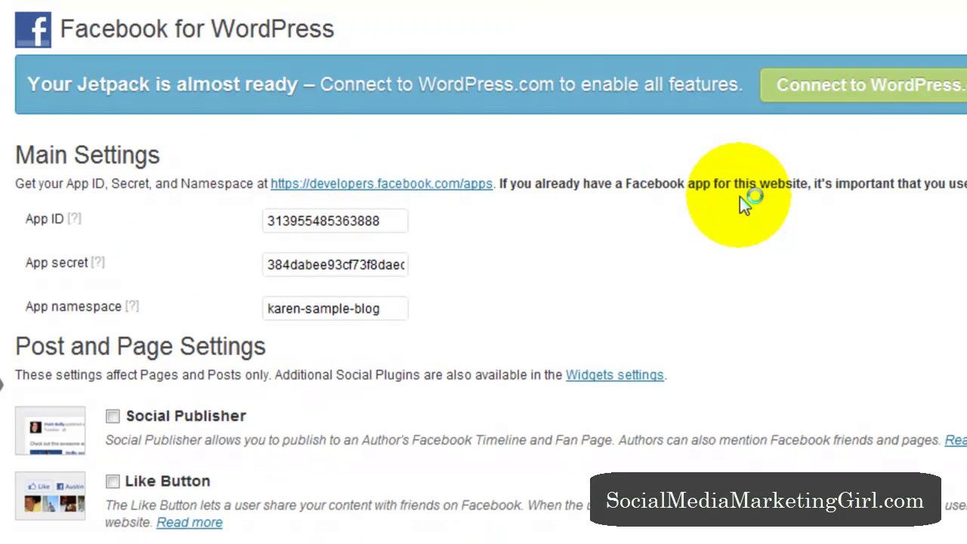
- Enable Social Publisher with publishing to the author's Timeline and the Social Media Marketing Specialist and Internet Marketing VA fan page, and show mentions on the homepage
{"action": "scroll", "coordinate": [483, 302], "scroll_direction": "down", "scroll_amount": 3}
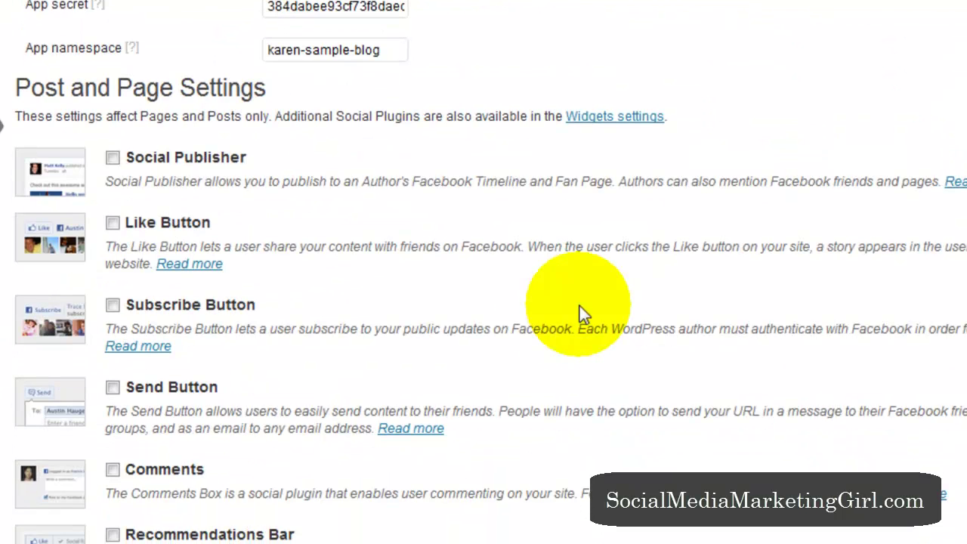
{"action": "left_click", "coordinate": [115, 159]}
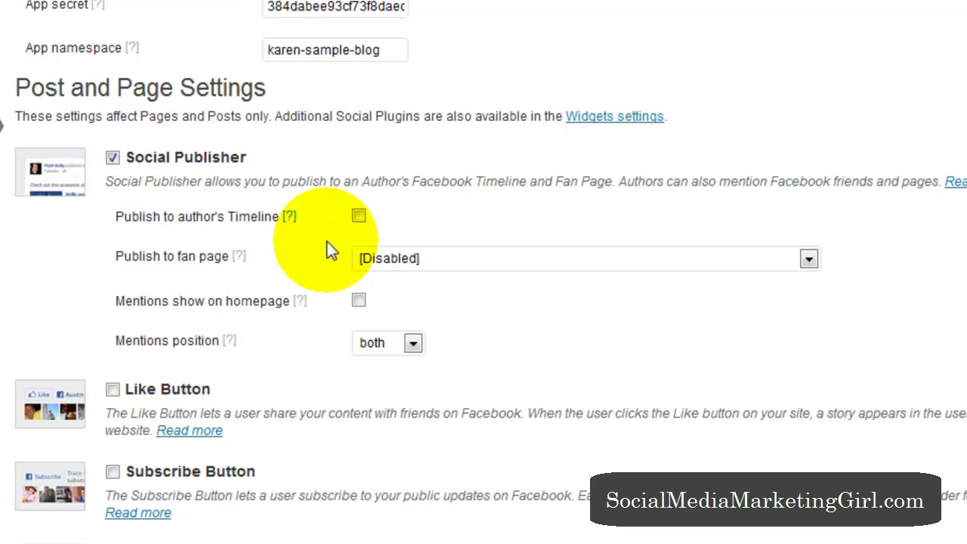
{"action": "left_click", "coordinate": [359, 216]}
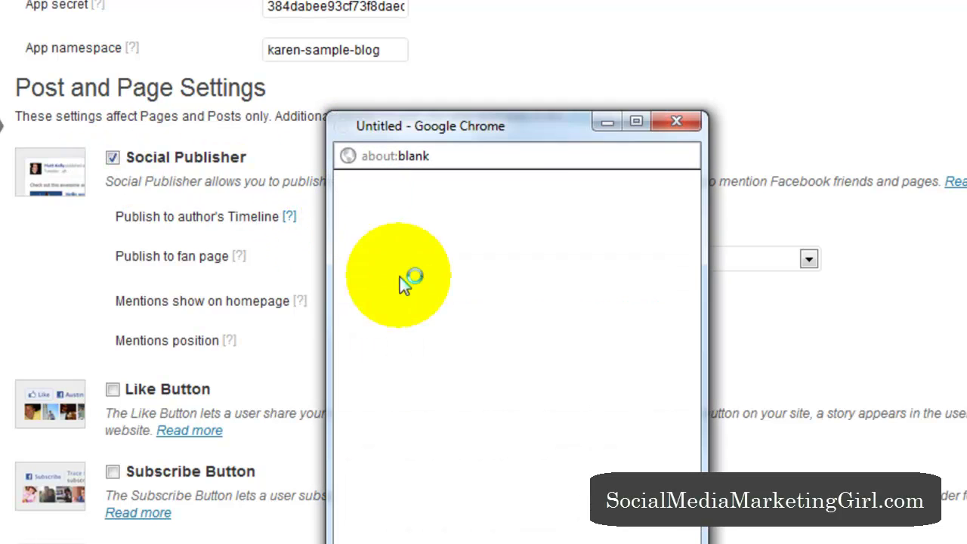
{"action": "left_click", "coordinate": [674, 121]}
{"action": "left_click", "coordinate": [462, 261]}
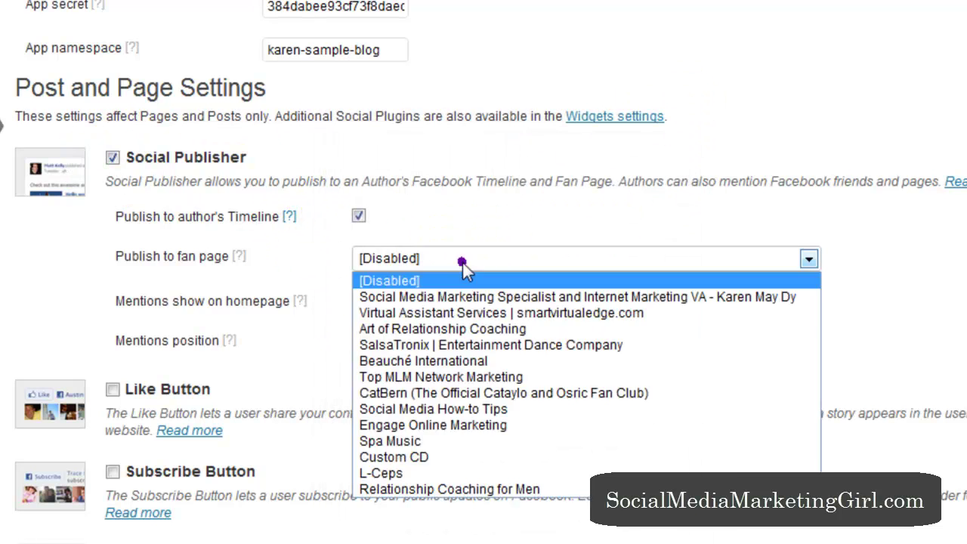
{"action": "left_click", "coordinate": [474, 297]}
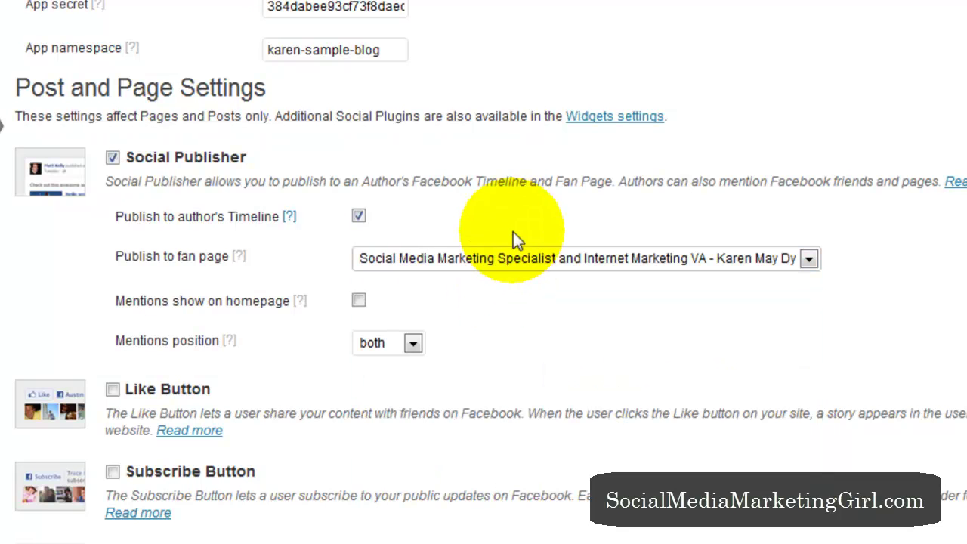
{"action": "left_click", "coordinate": [359, 302]}
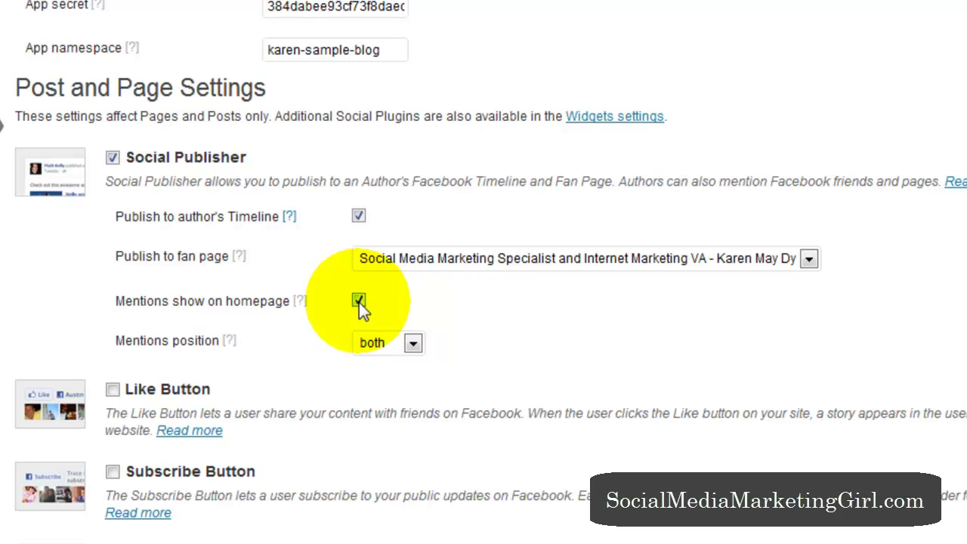
{"action": "mouse_move", "coordinate": [300, 306]}
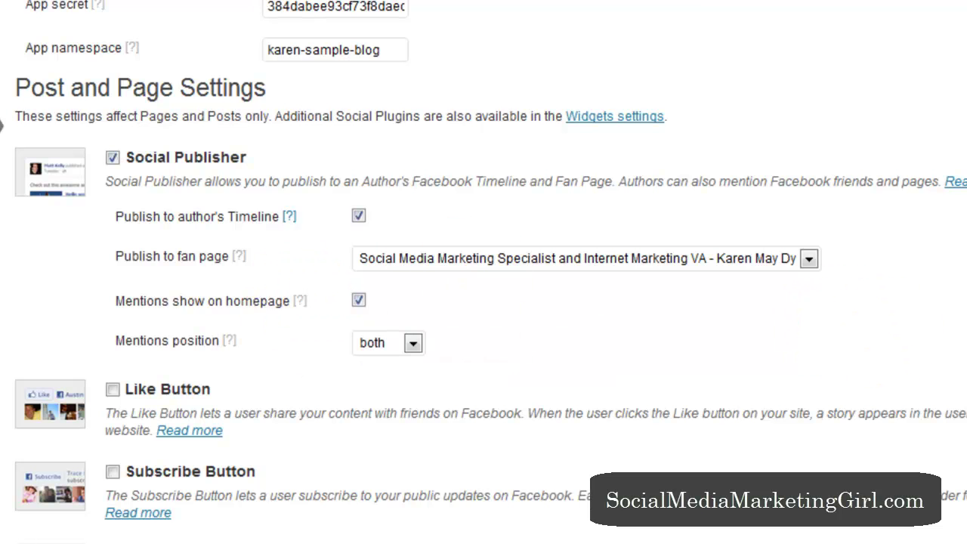
- Enable the Comments box and the Recommendations Bar for posts and pages, and save the plugin settings
{"action": "scroll", "coordinate": [816, 200], "scroll_direction": "down", "scroll_amount": 3}
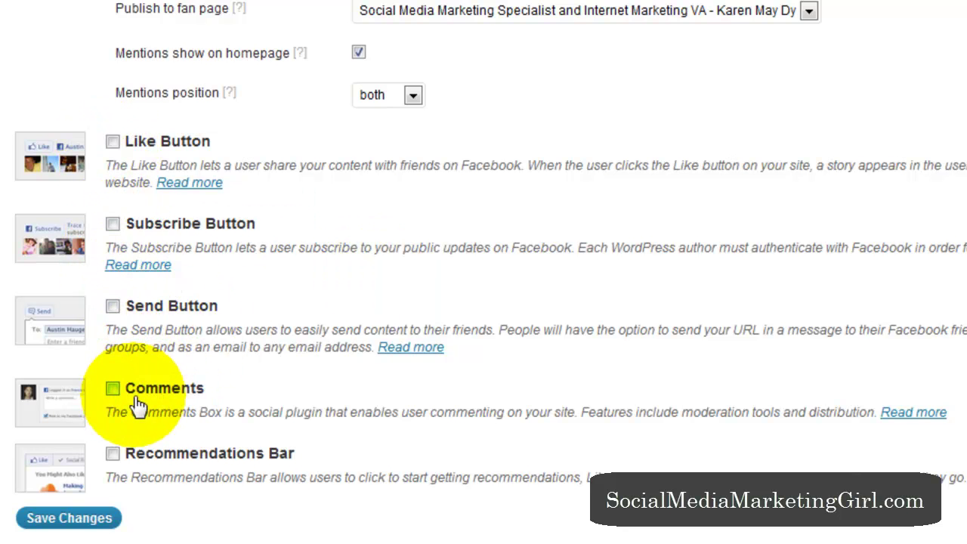
{"action": "left_click", "coordinate": [112, 390]}
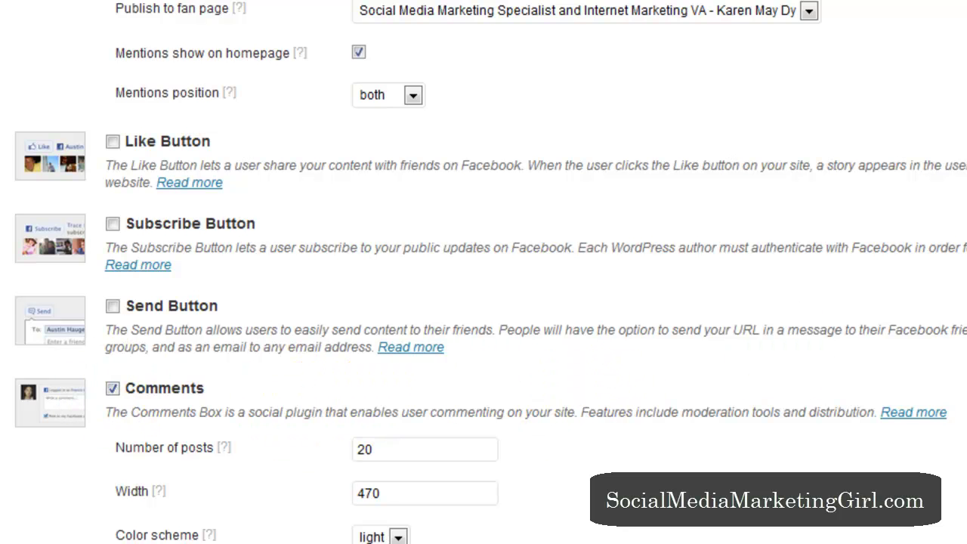
{"action": "scroll", "coordinate": [484, 272], "scroll_direction": "down", "scroll_amount": 3}
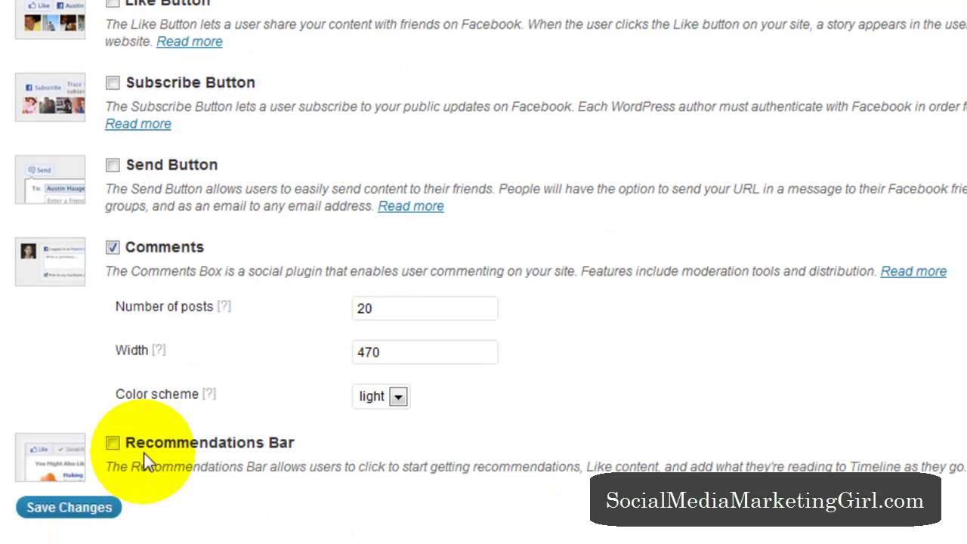
{"action": "left_click", "coordinate": [112, 443]}
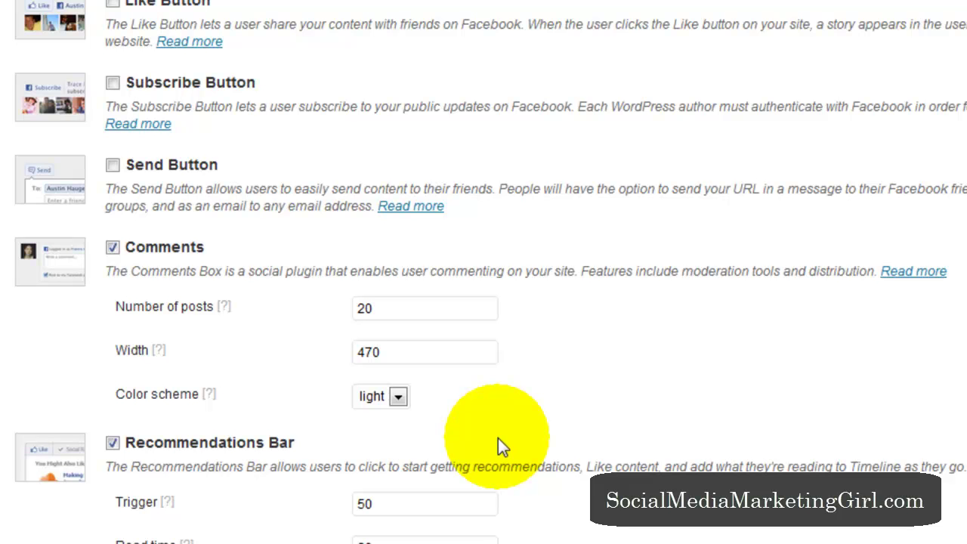
{"action": "scroll", "coordinate": [484, 272], "scroll_direction": "down", "scroll_amount": 3}
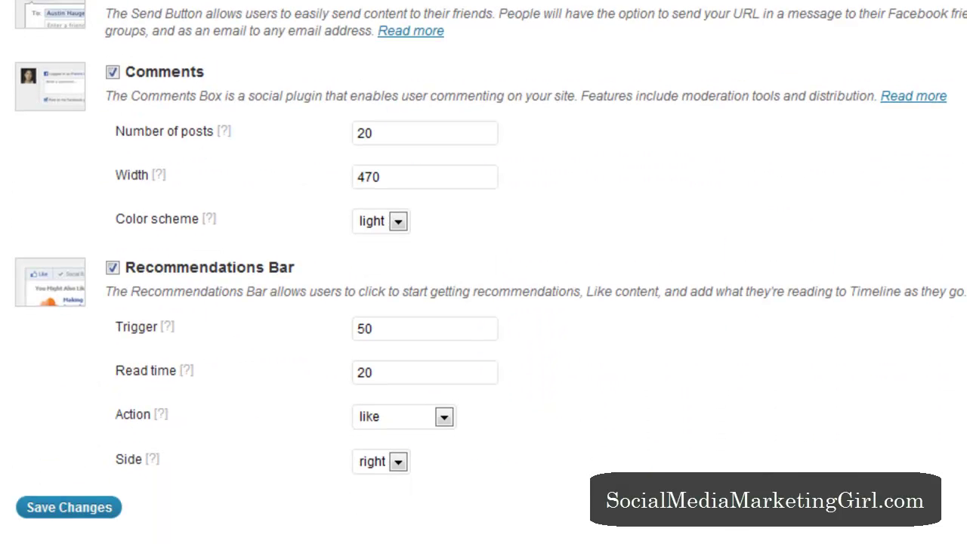
{"action": "left_click", "coordinate": [72, 509]}
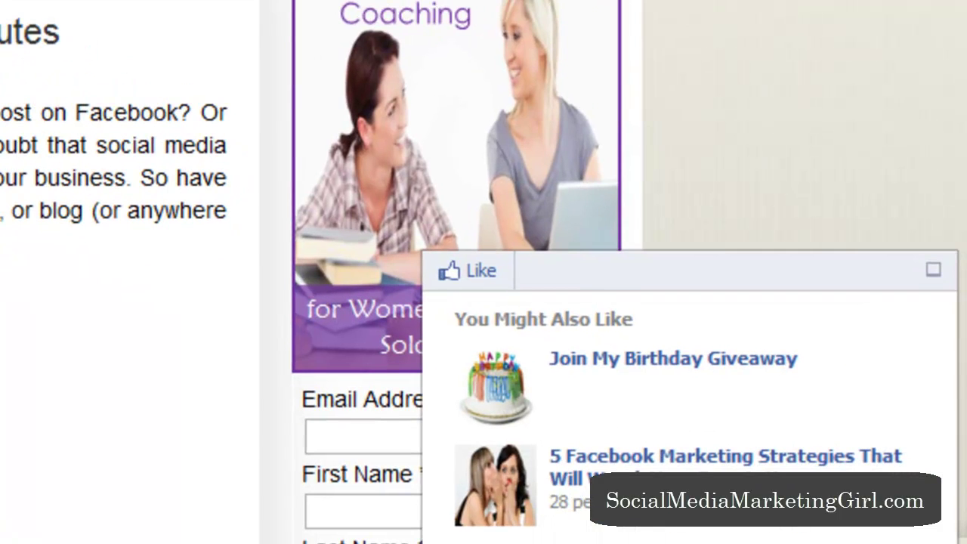
{"action": "scroll", "coordinate": [302, 227], "scroll_direction": "down", "scroll_amount": 3}
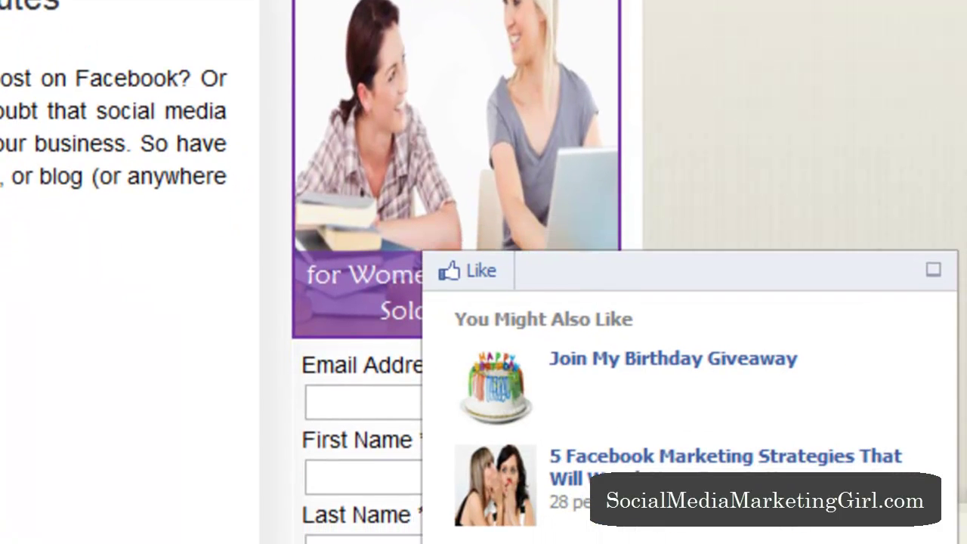